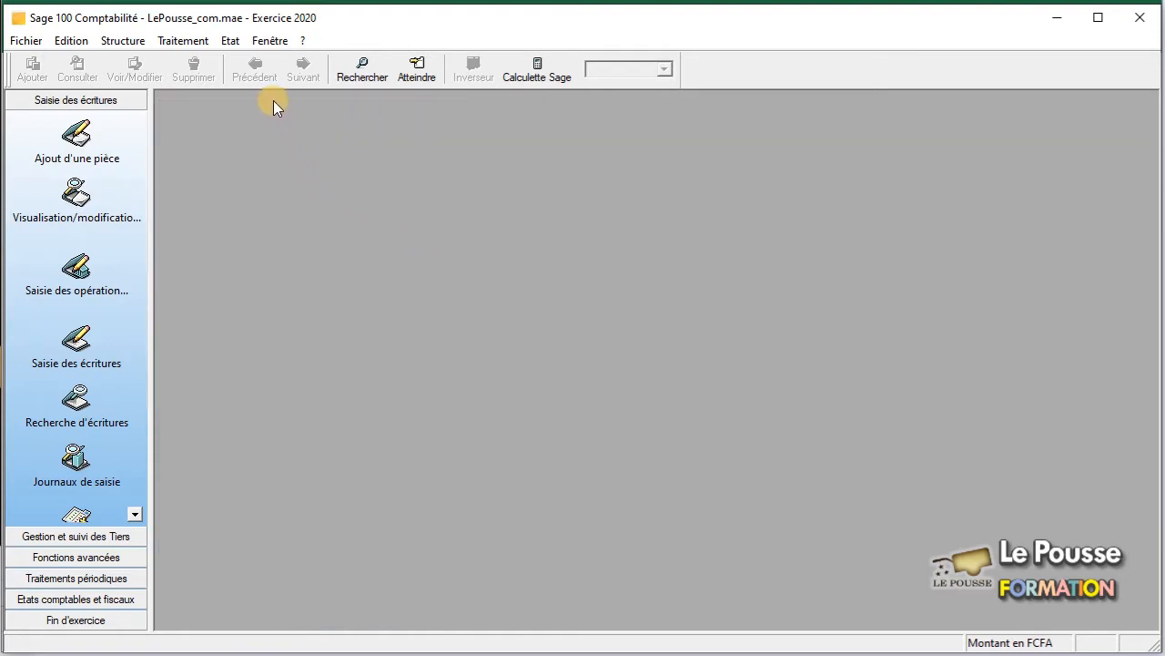
- Set up a complete account balance report (Balance des comptes) with report type 6 colonnes and open its detailed selection criteria
left_click(231, 42)
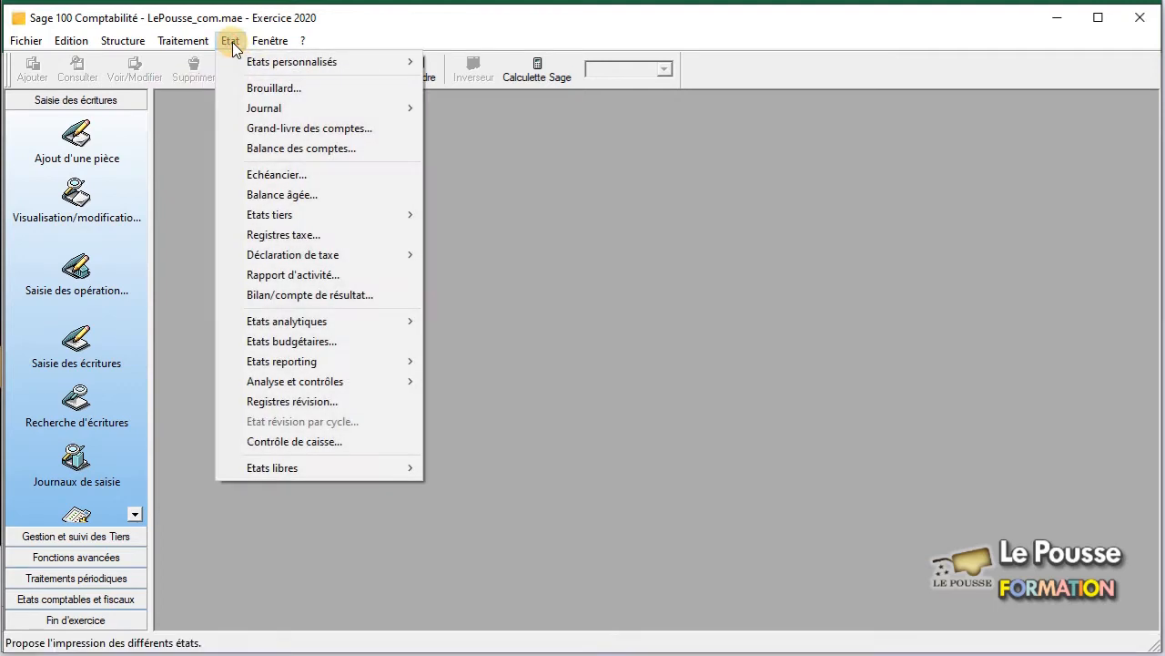
left_click(329, 153)
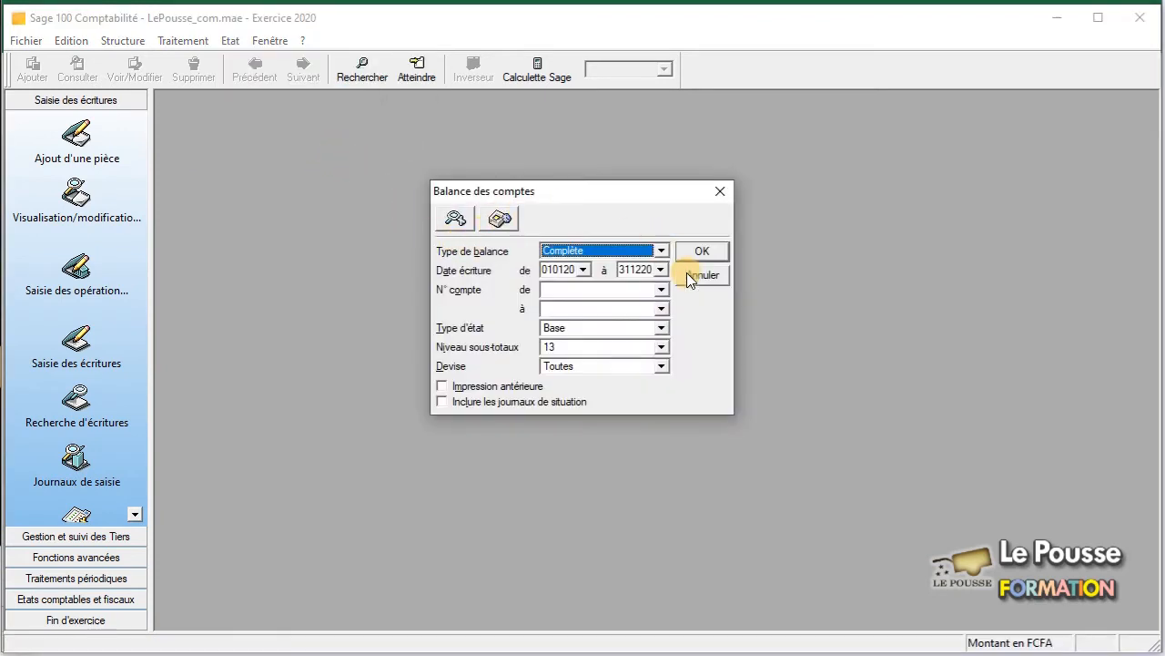
left_click(663, 327)
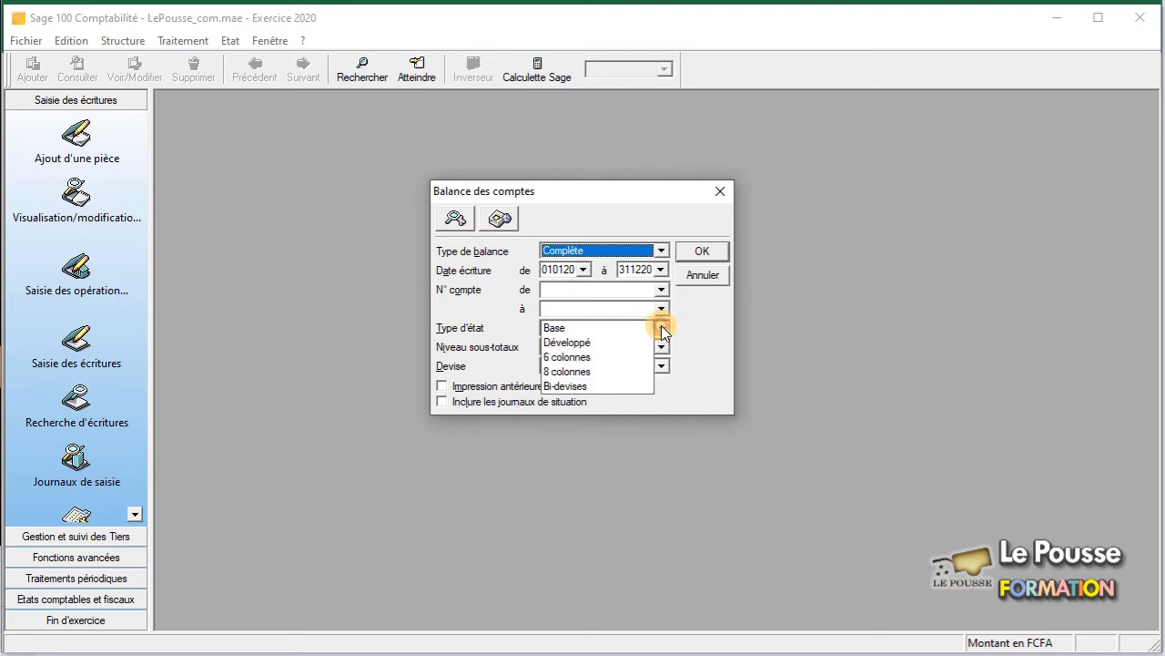
left_click(575, 358)
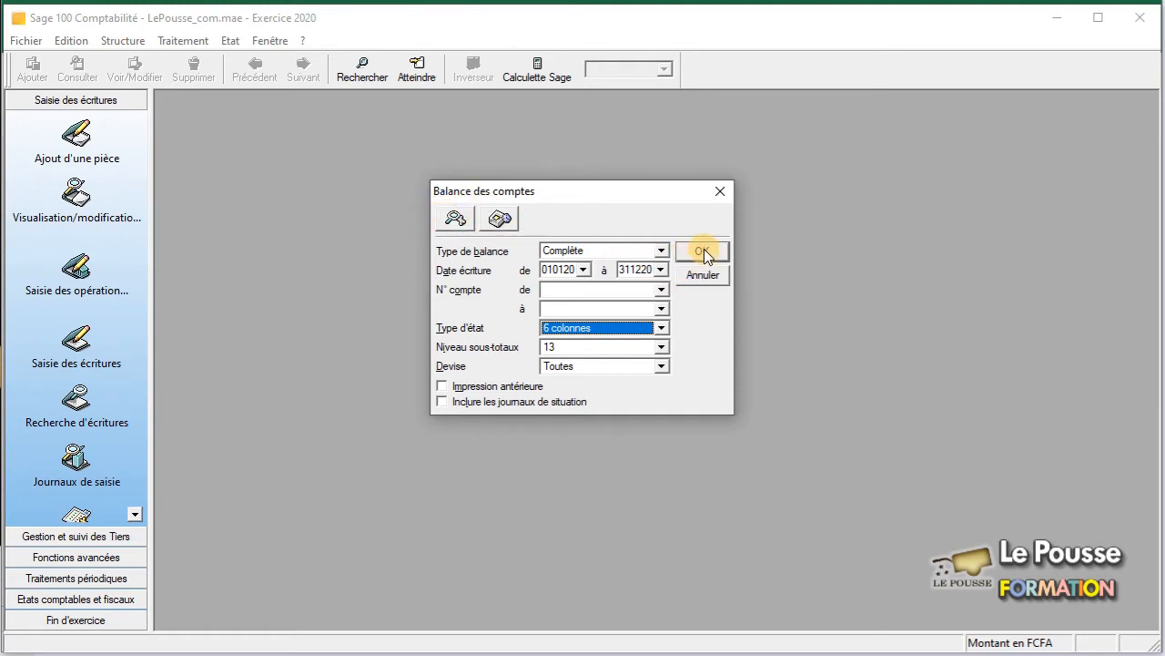
left_click(463, 219)
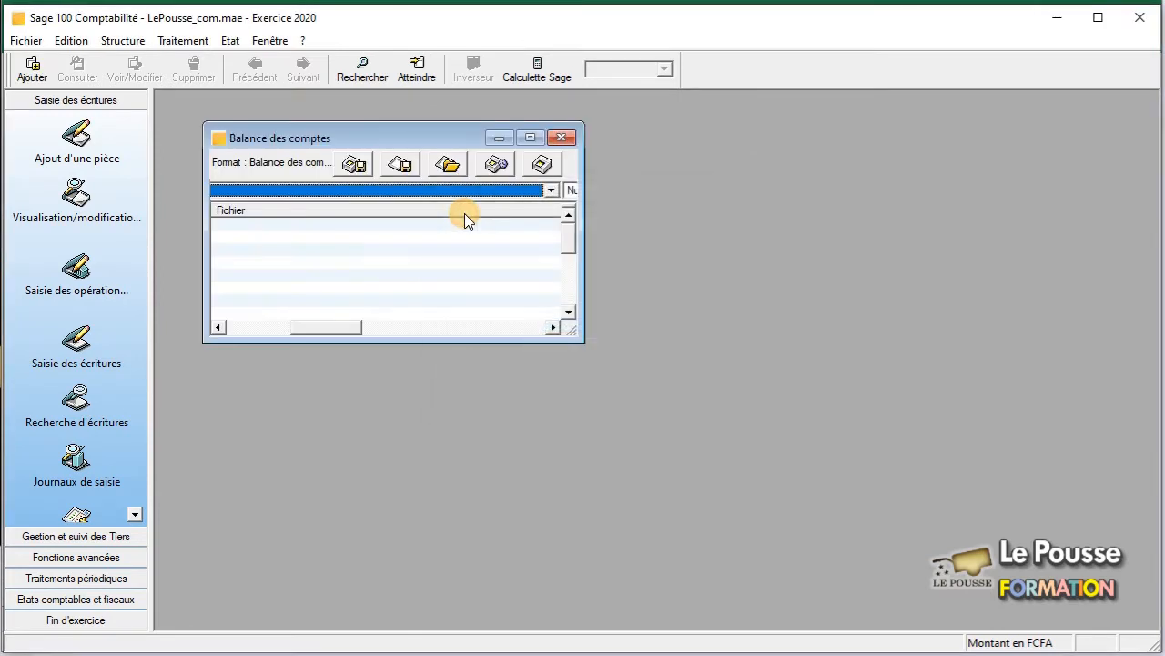
- Export the account balance as the text file balance 2020.txt in the LePousse.com folder
left_click(355, 164)
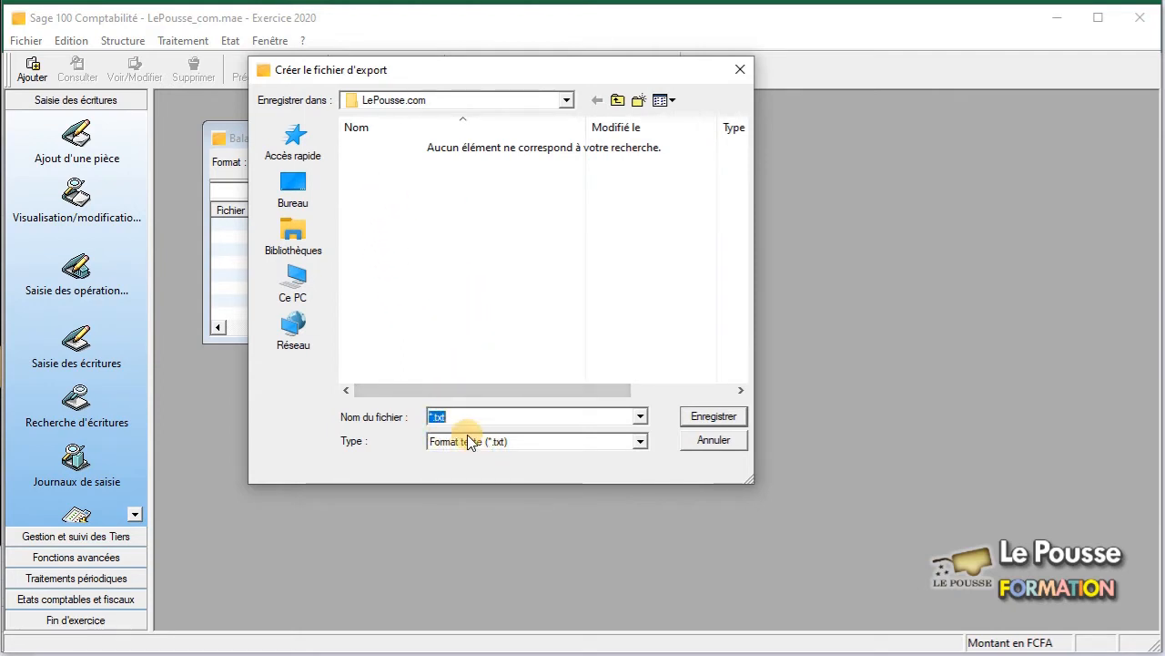
left_click(433, 416)
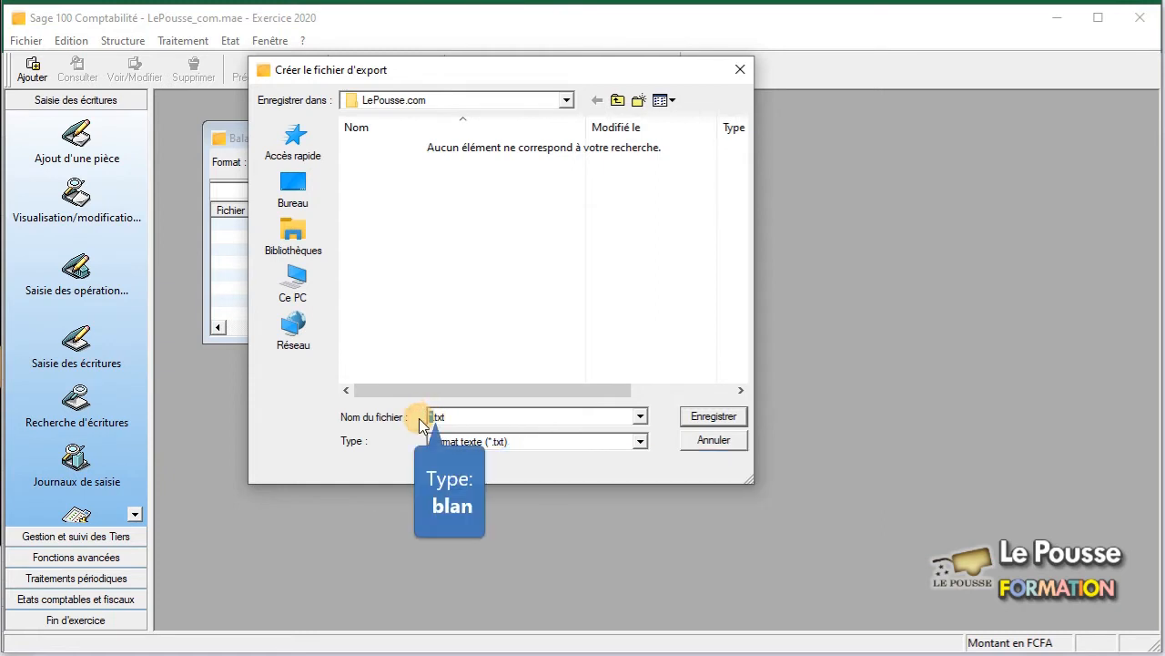
type("blan")
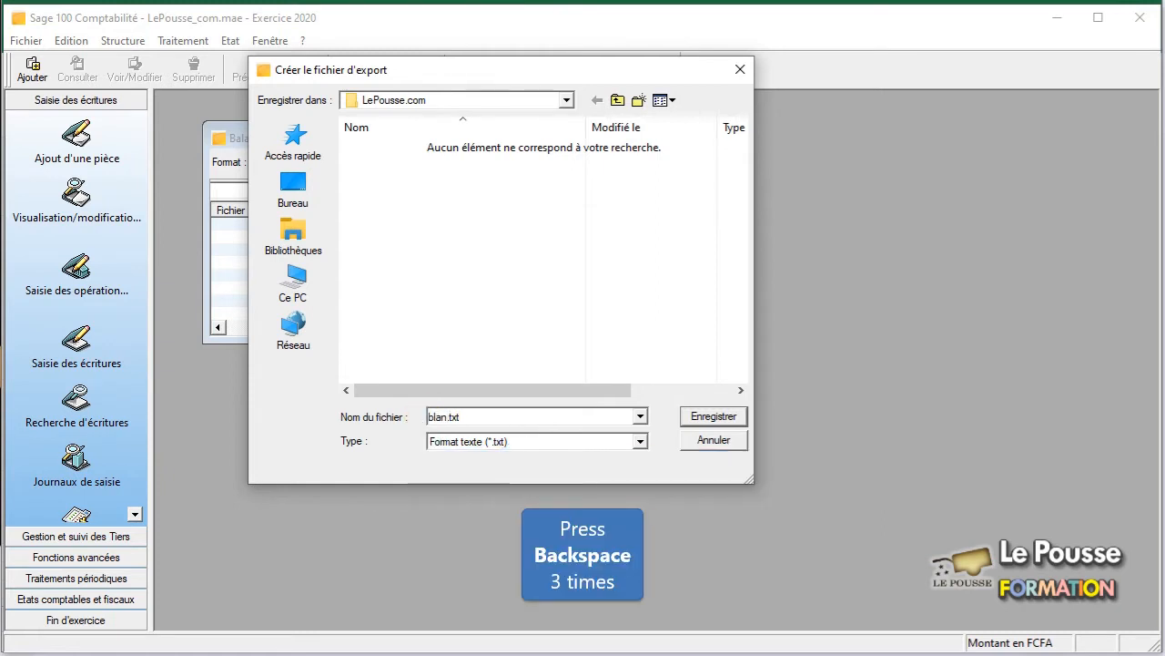
key("BackSpace")
type("alanc")
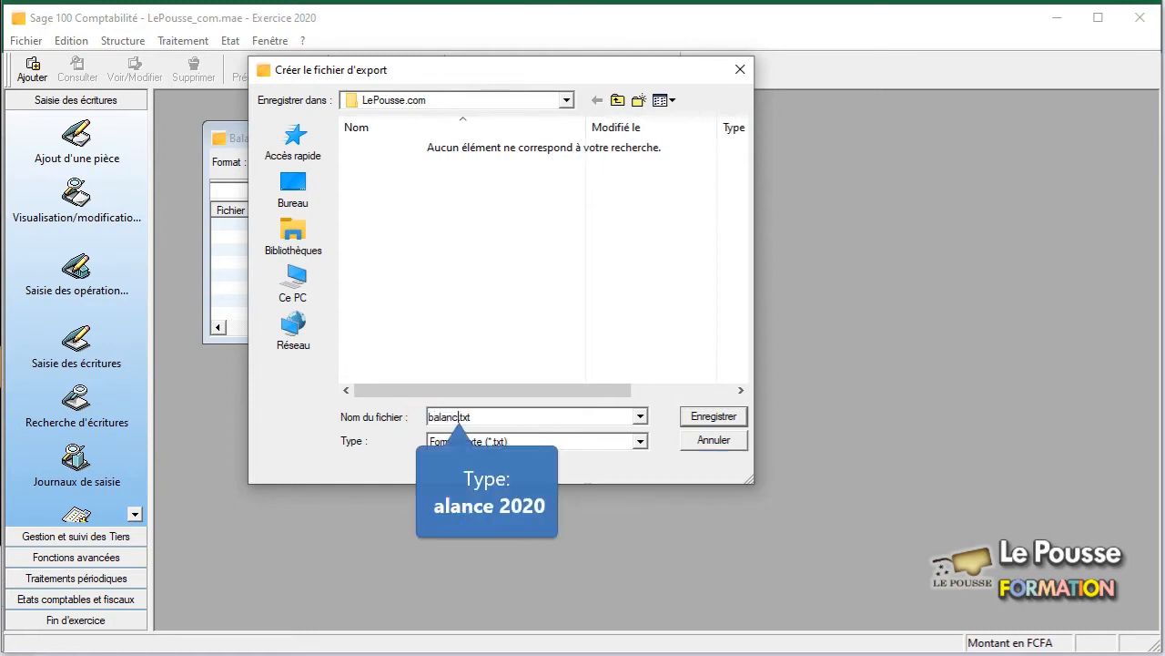
type("e 2020")
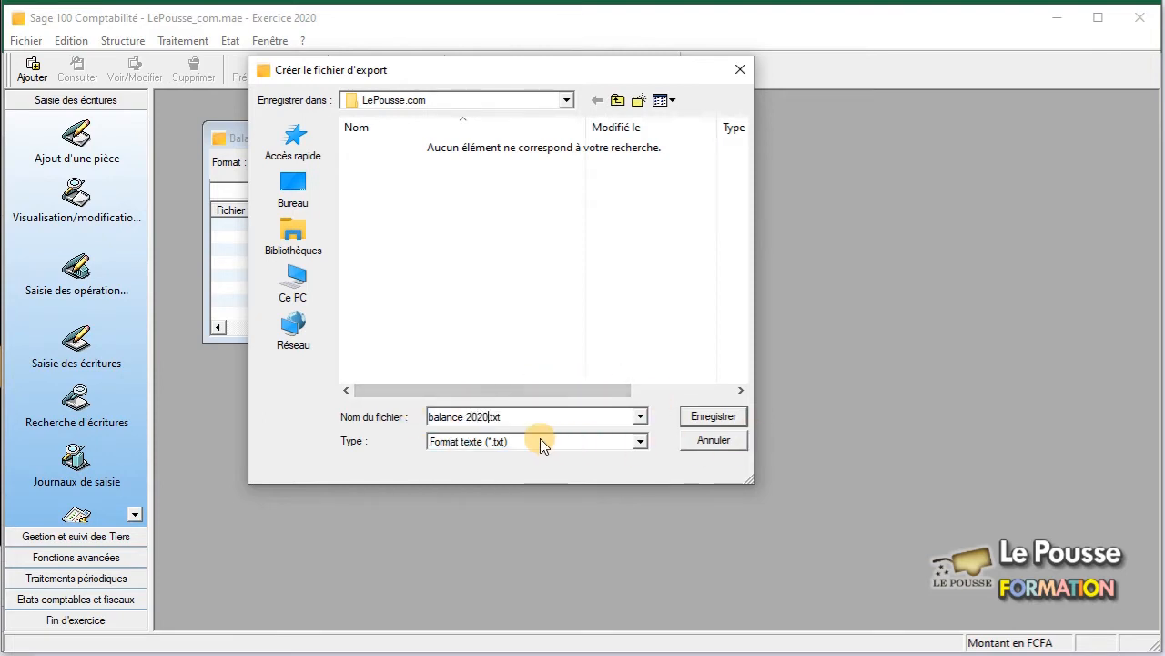
left_click(709, 417)
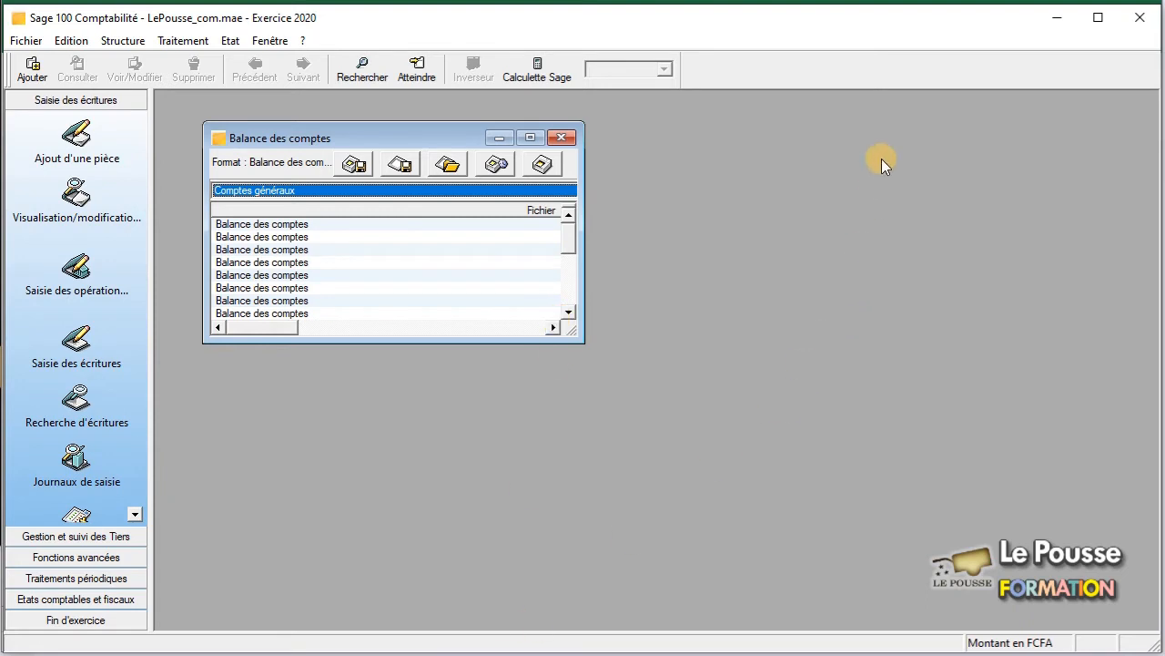
- Switch to Excel and open the text file balance 2020.txt from the LePousse.com folder, showing text files in the file browser
left_click(1054, 20)
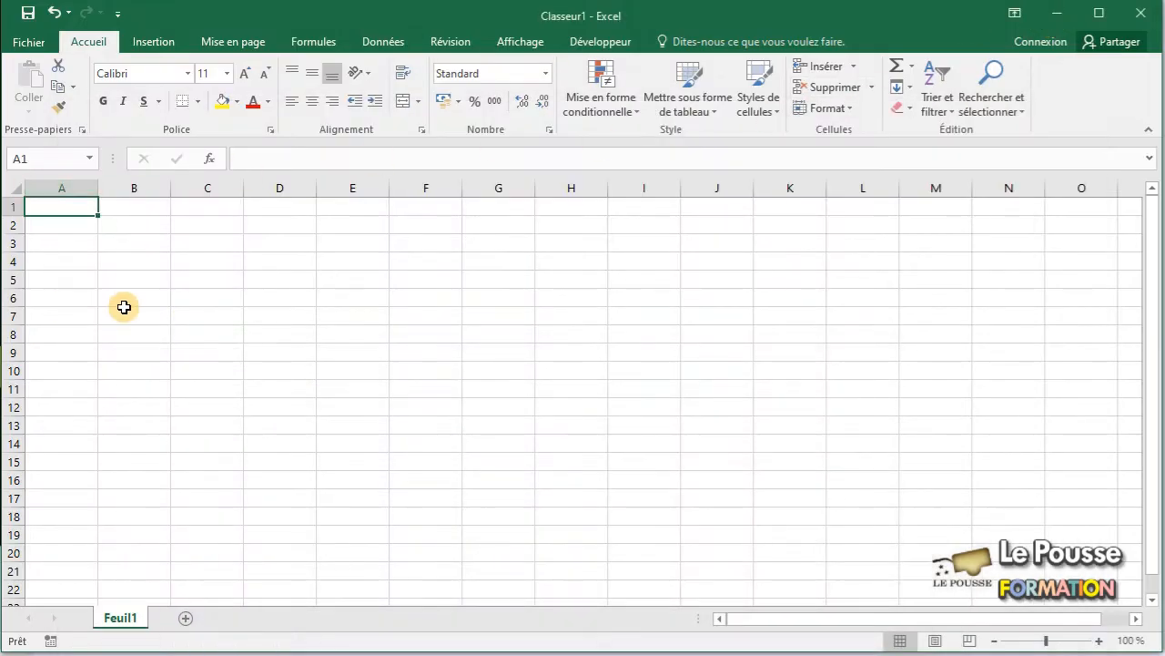
left_click(29, 42)
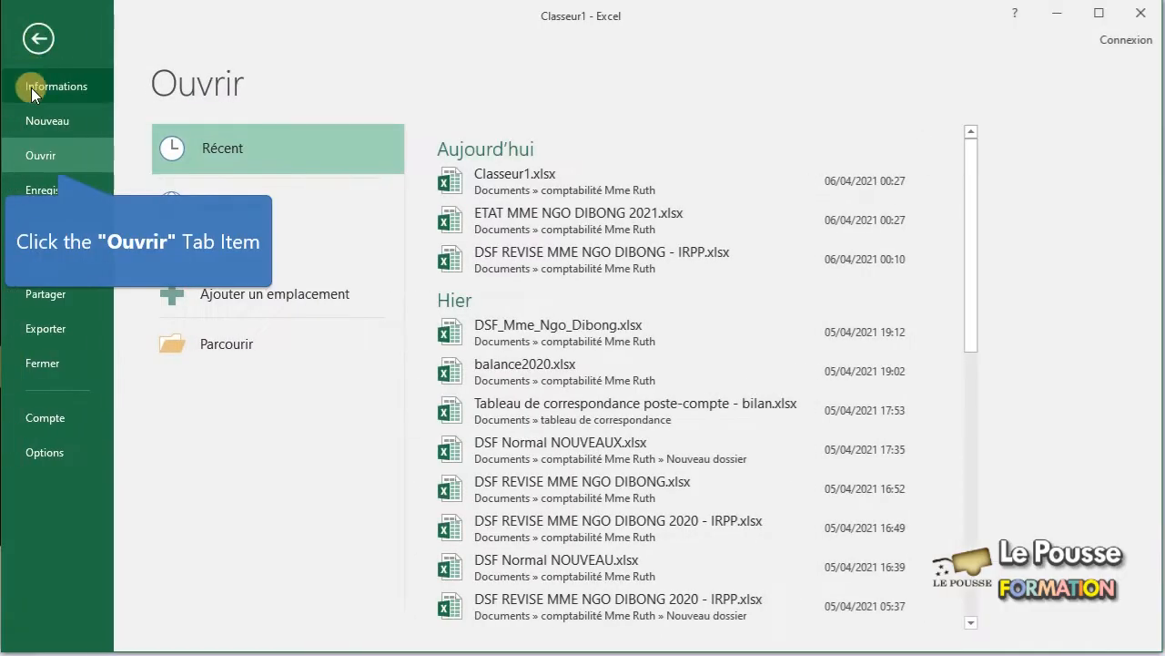
left_click(55, 158)
left_click(224, 358)
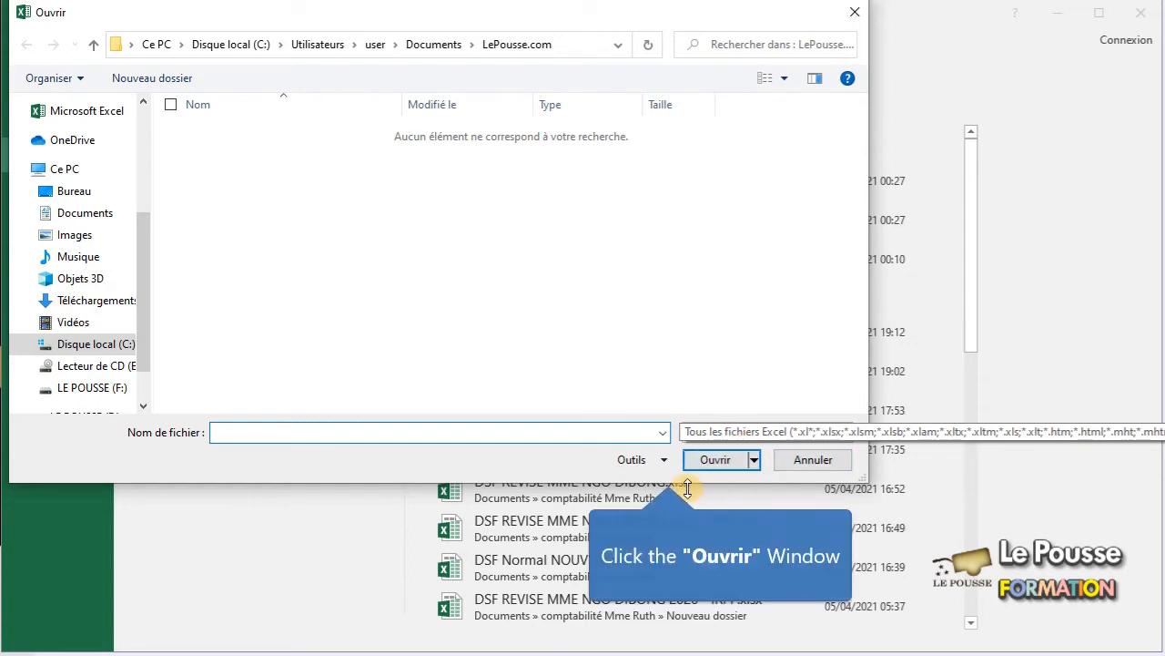
left_click(850, 432)
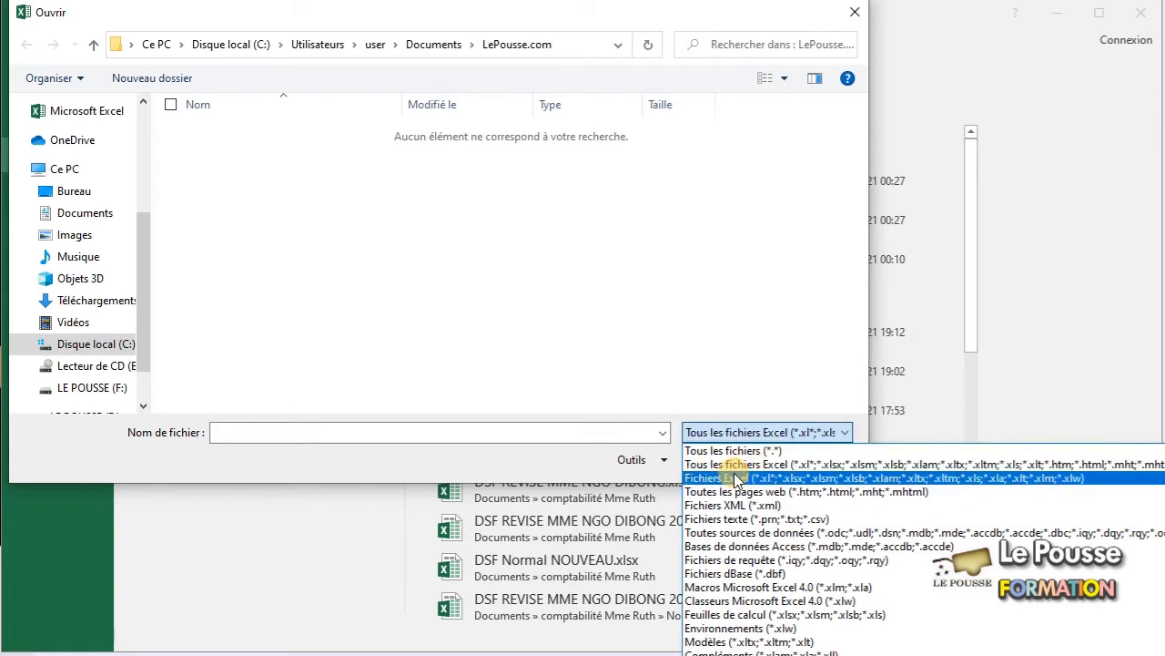
left_click(733, 519)
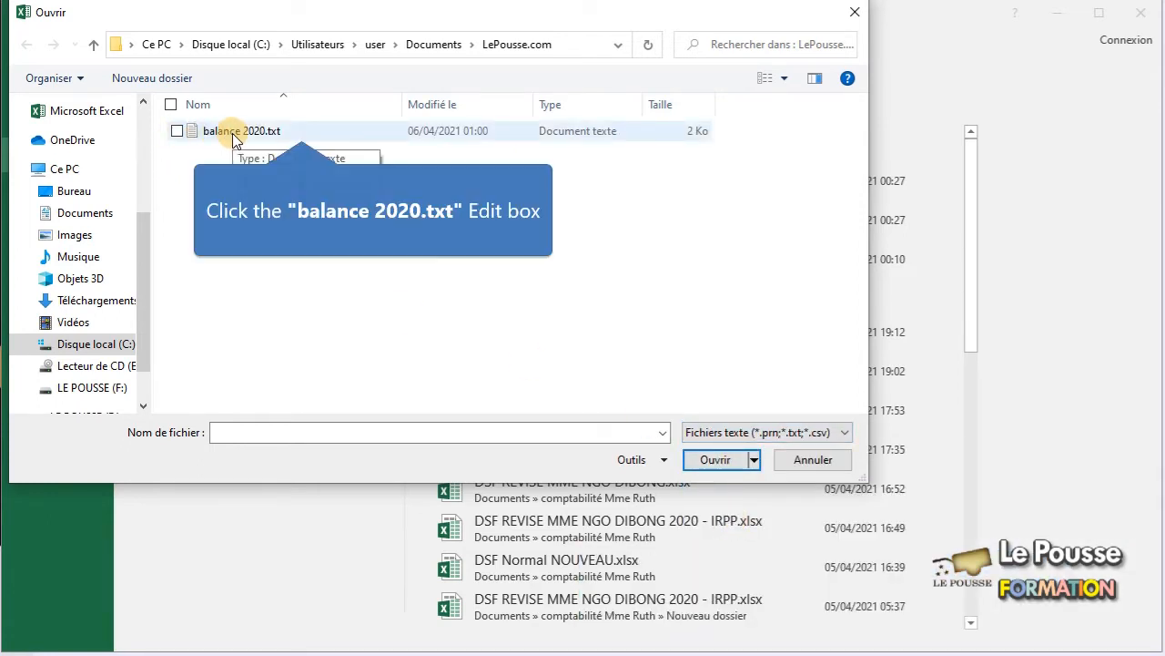
left_click(232, 132)
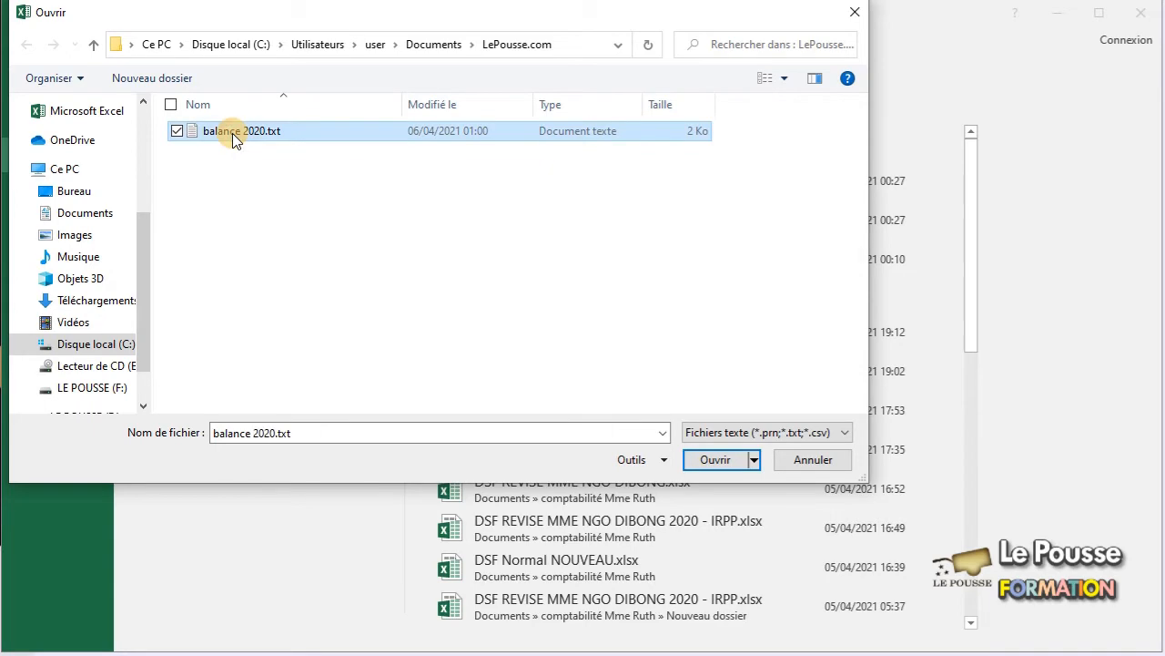
left_click(712, 461)
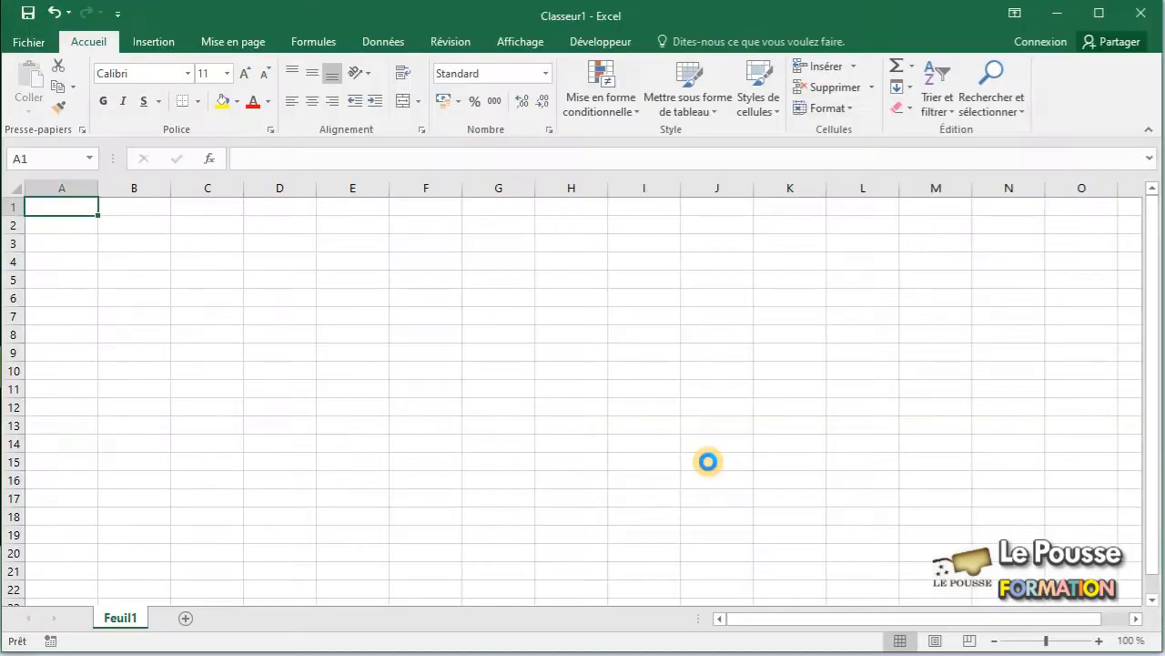
- Import the text as delimited data with MS-DOS (PC-8) origin, tab separators and Standard column format
left_click_drag(58, 391, 491, 168)
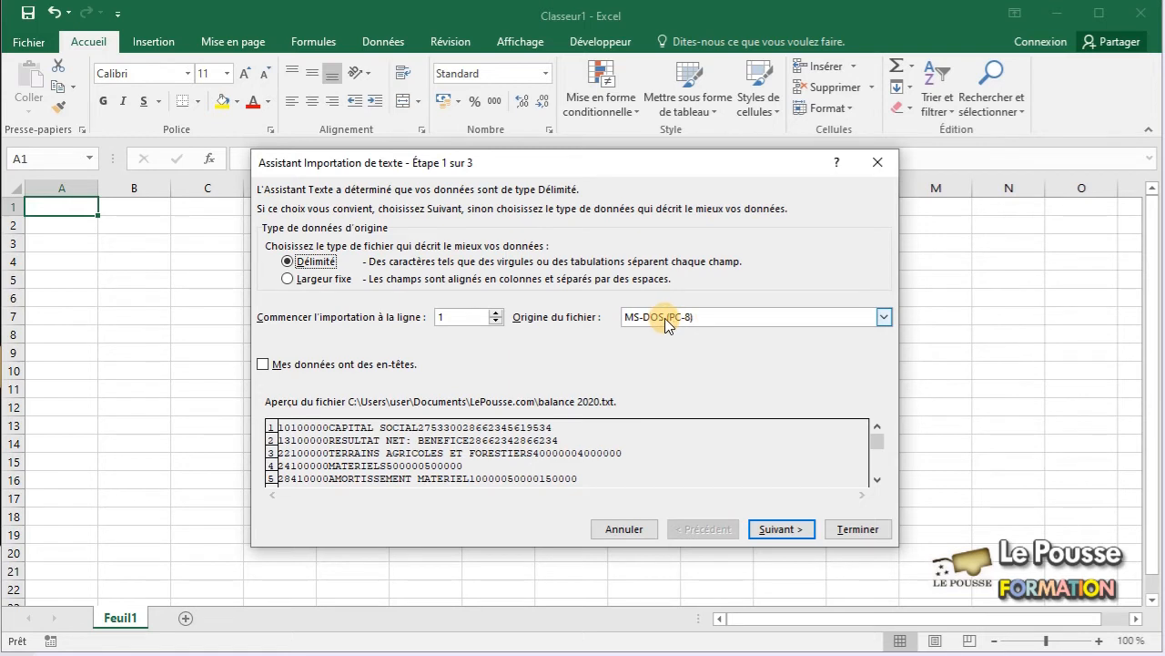
left_click(884, 316)
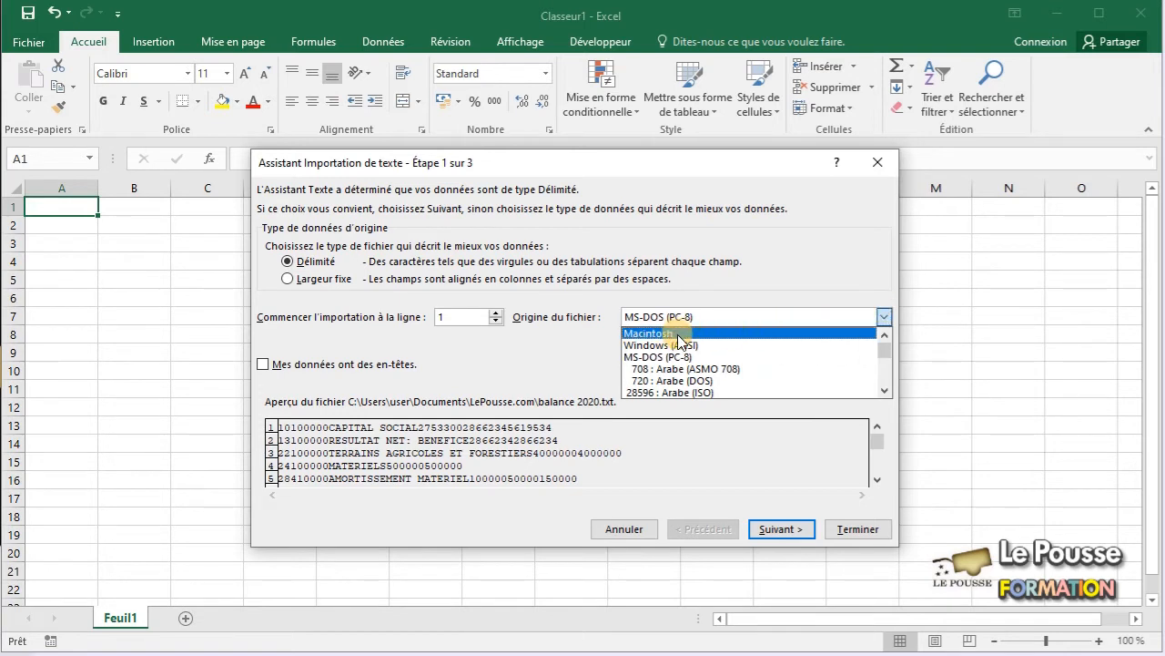
left_click(754, 283)
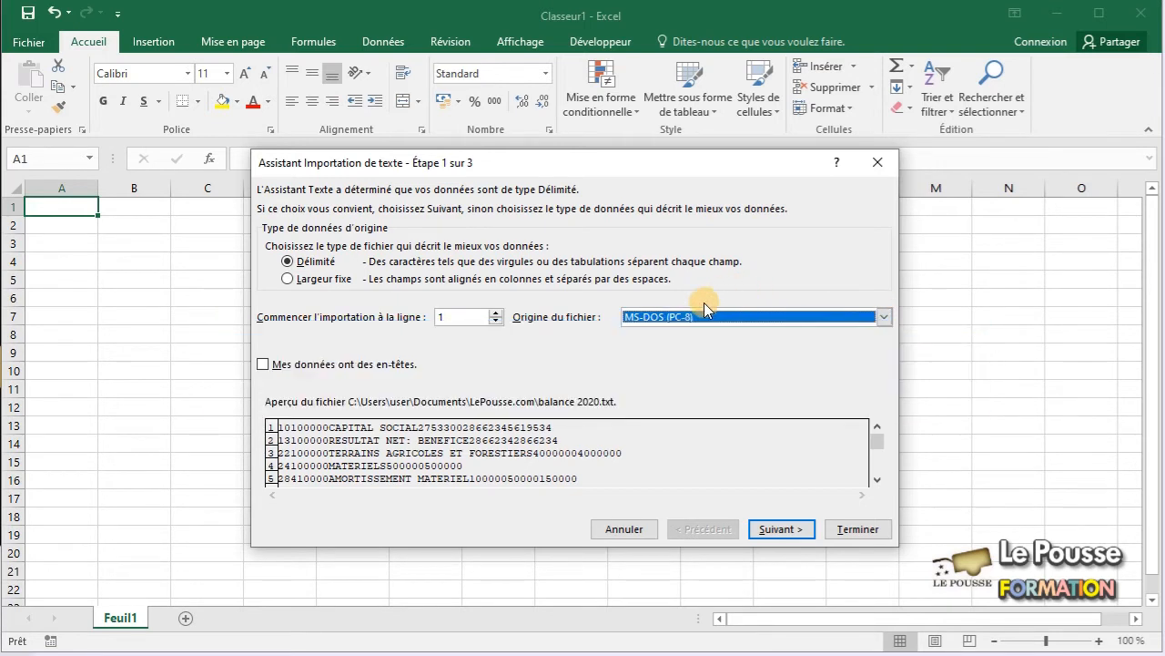
left_click(780, 528)
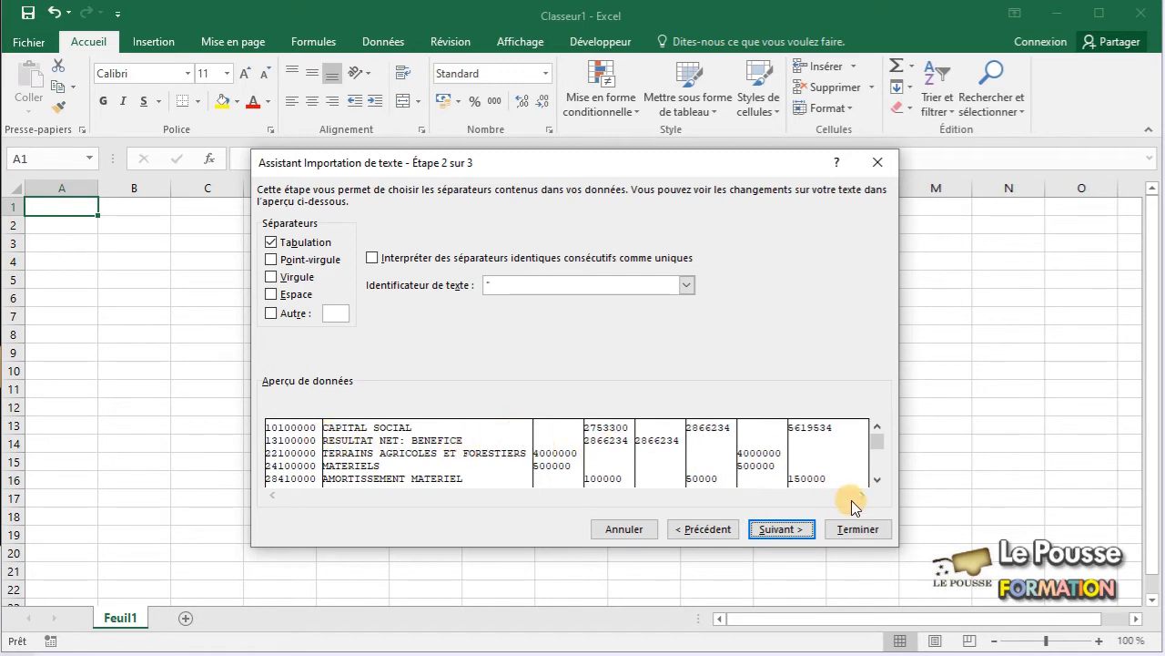
left_click(804, 526)
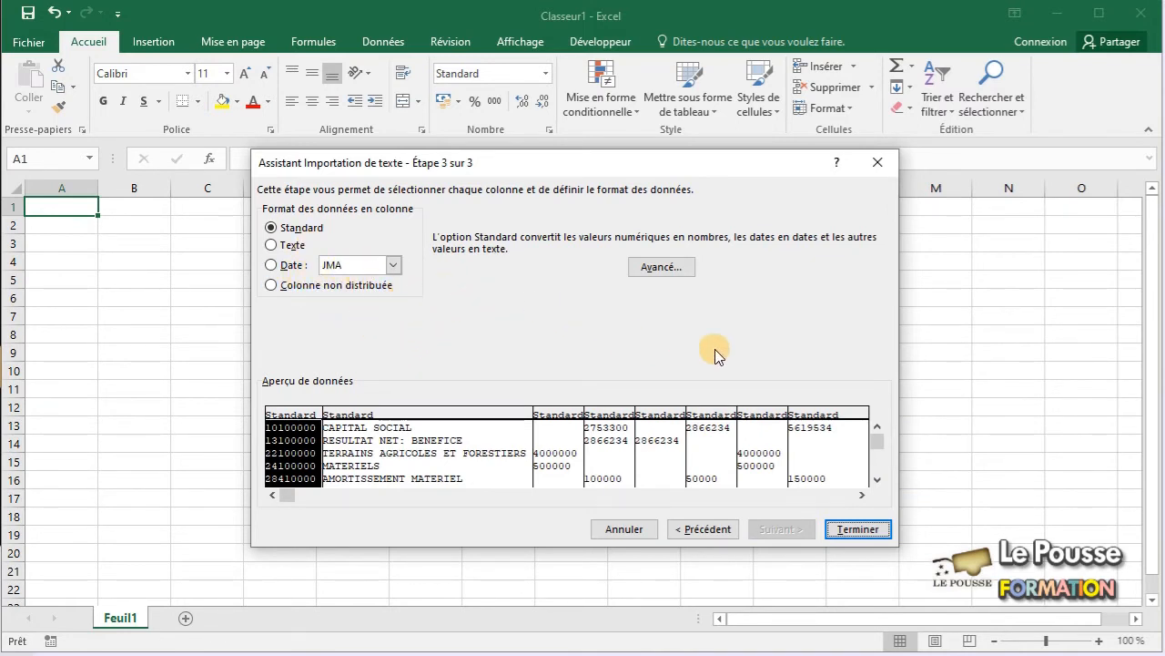
left_click(857, 529)
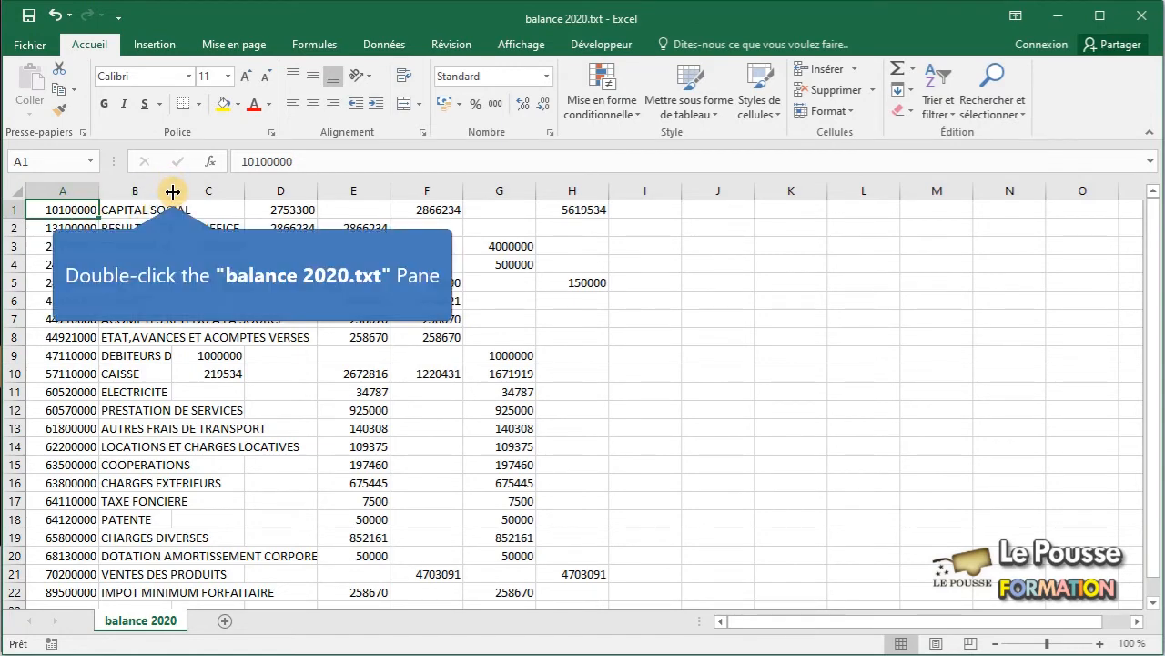
- Fit columns B and C to their contents and format columns C to I with thousands separators and no decimals
double_click(172, 191)
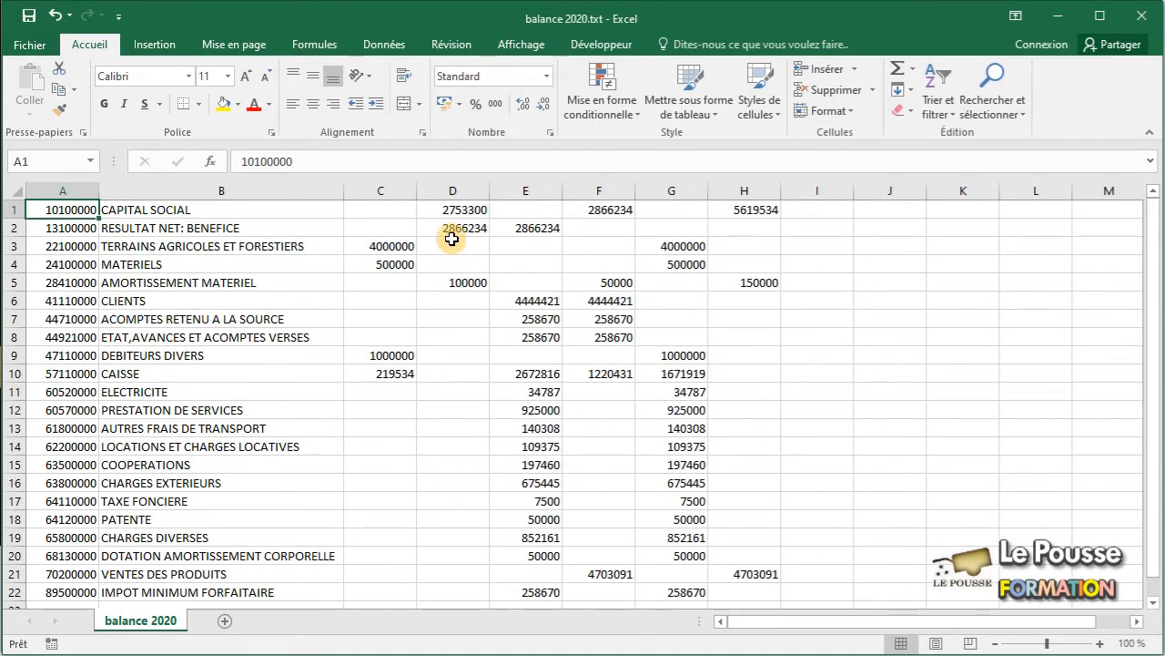
double_click(417, 193)
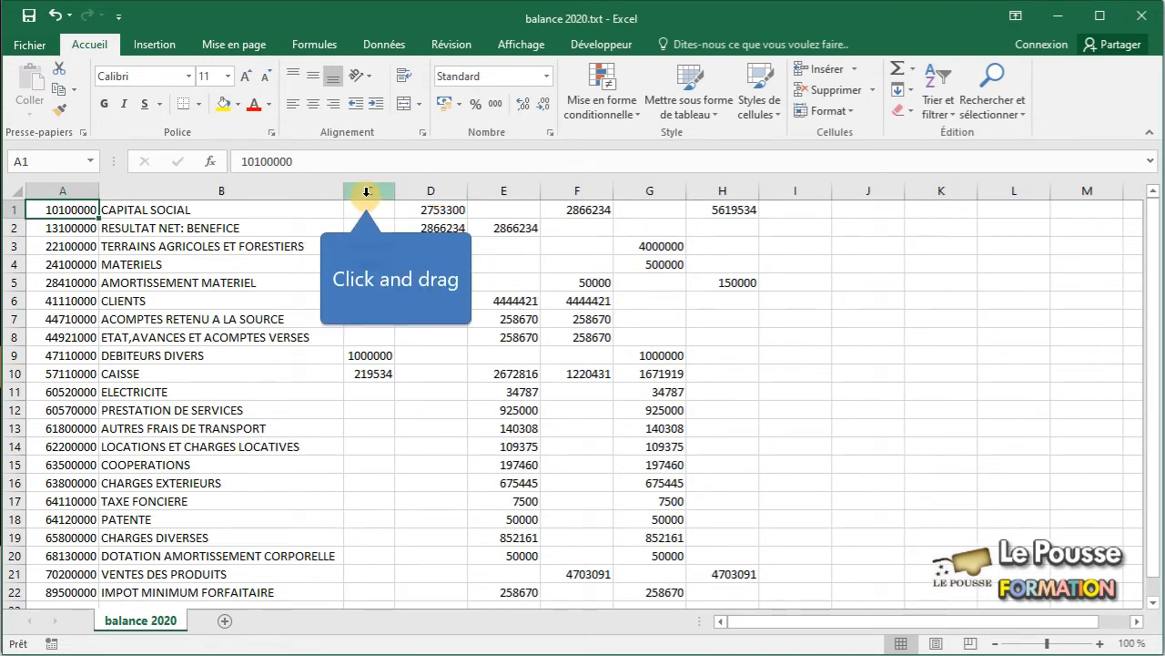
left_click_drag(367, 191, 762, 198)
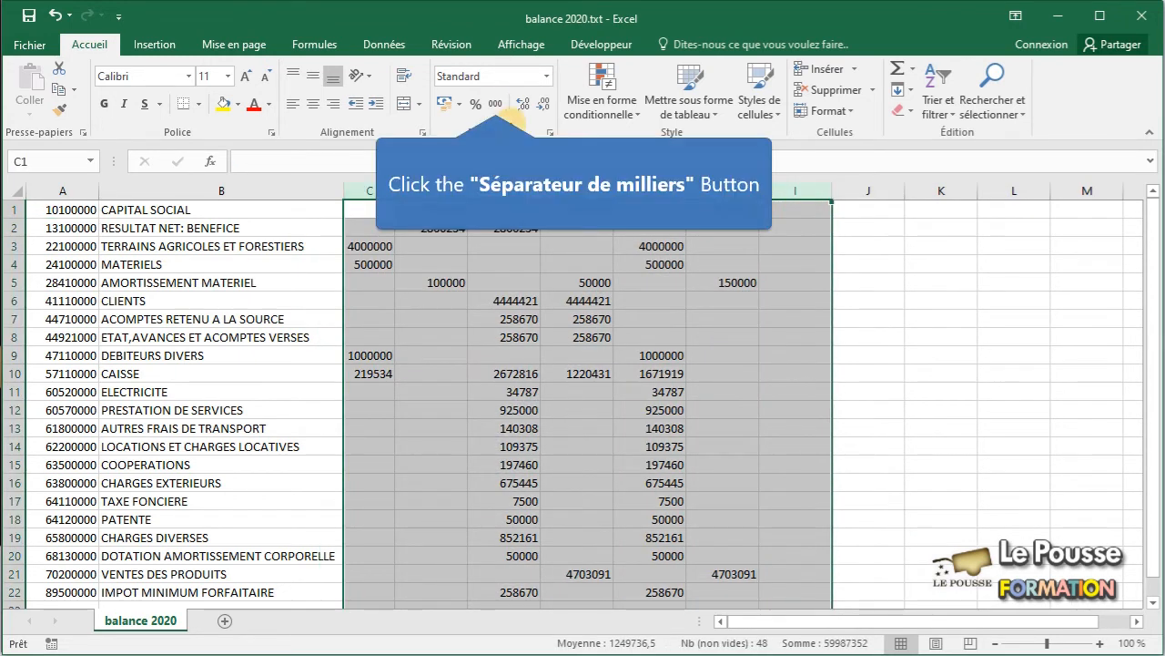
left_click(495, 104)
left_click(544, 104)
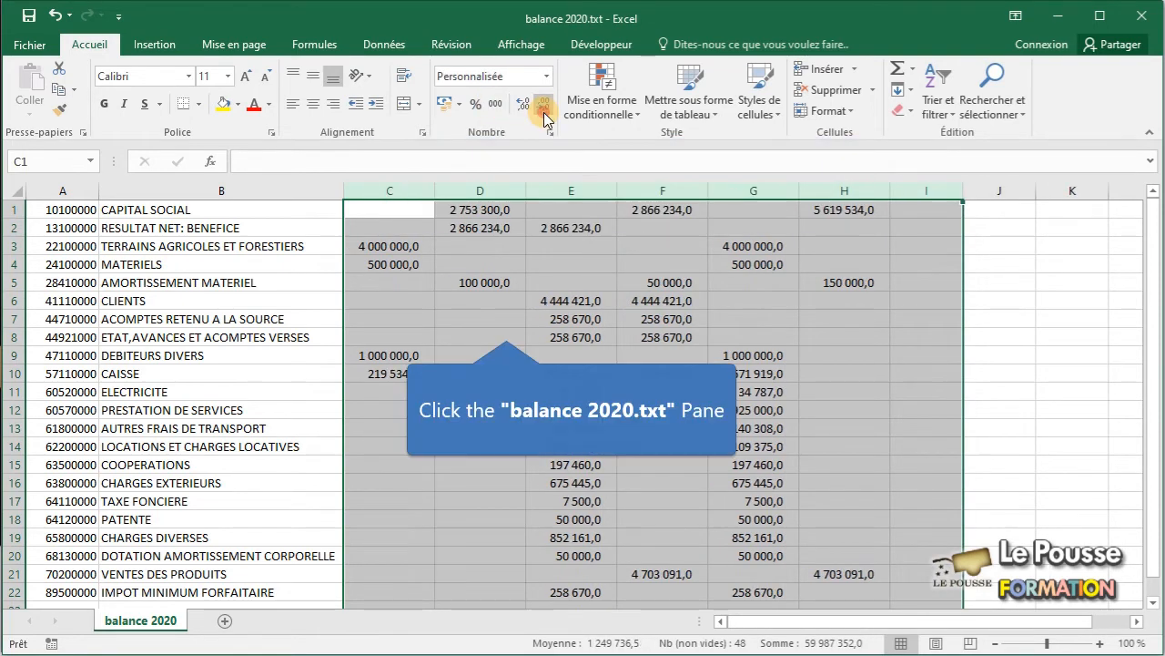
left_click(544, 104)
left_click(480, 319)
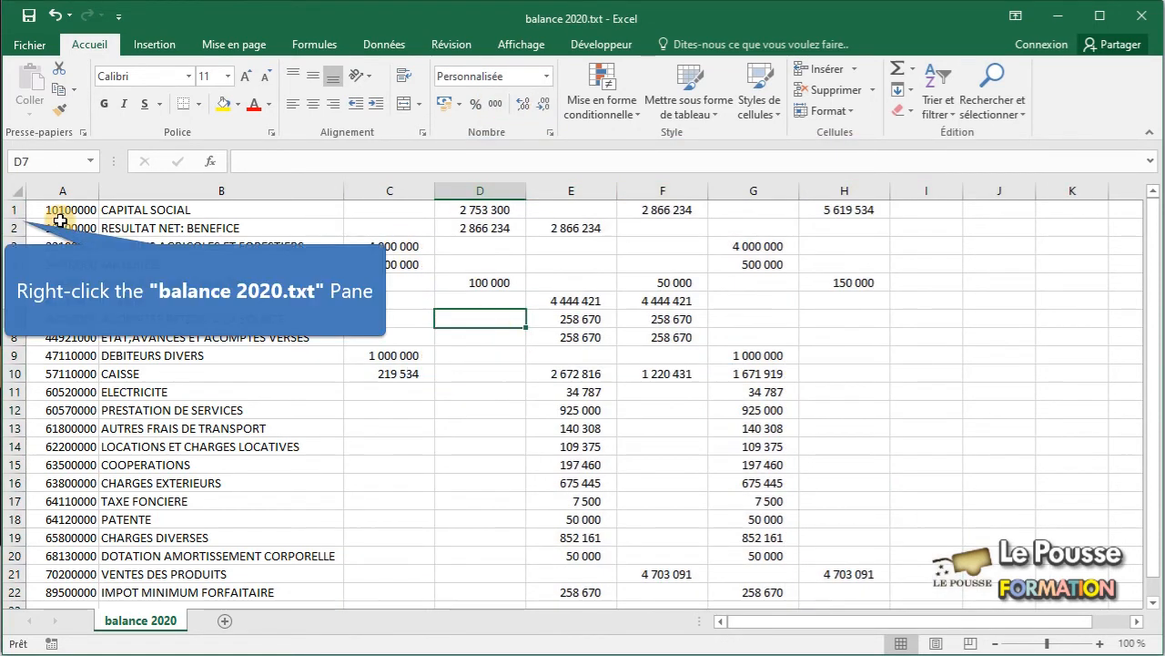
- Insert a blank row above the first data row and enter the headings N CPTE in A1 and LIBELLE in B1
right_click(17, 209)
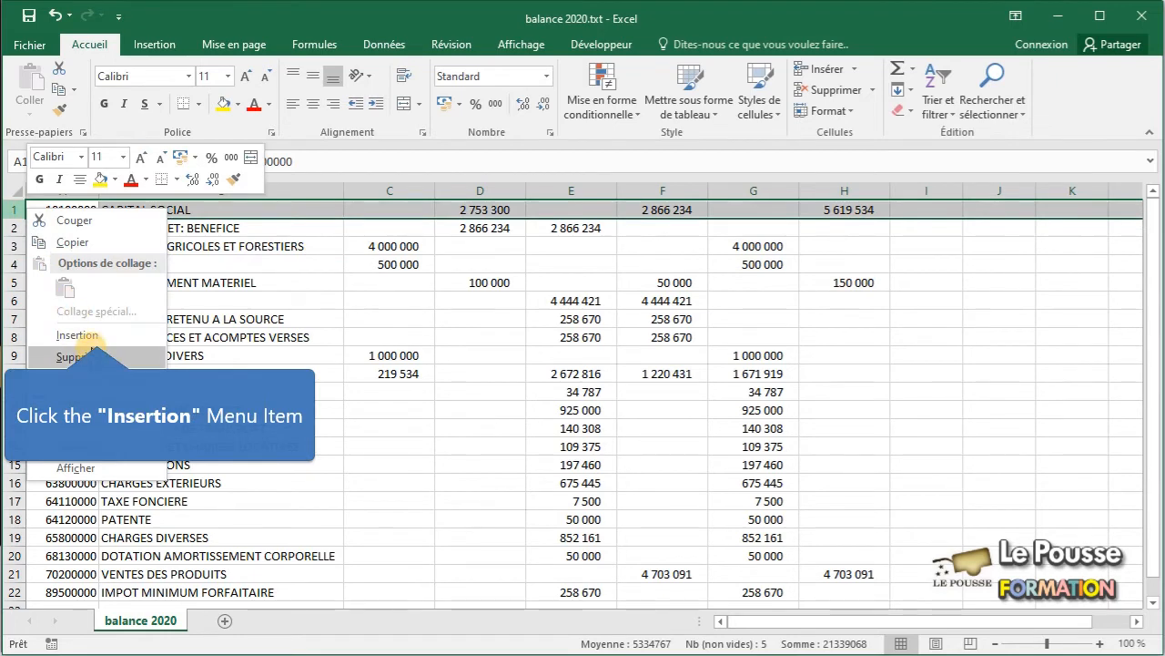
left_click(73, 335)
left_click(63, 212)
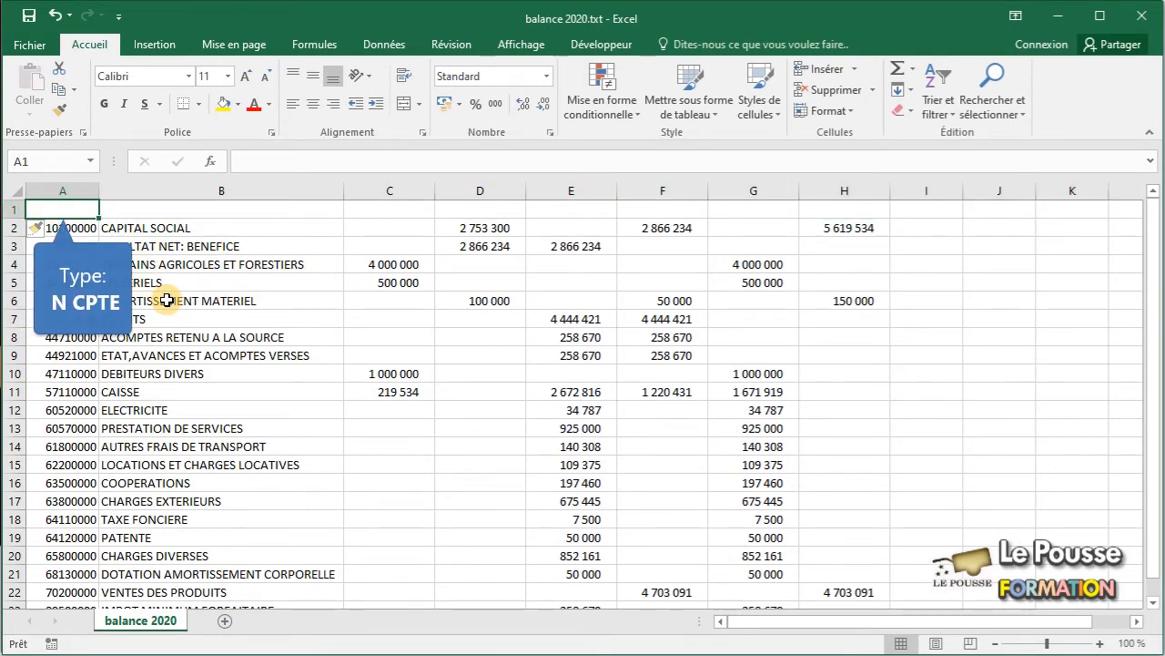
type("N")
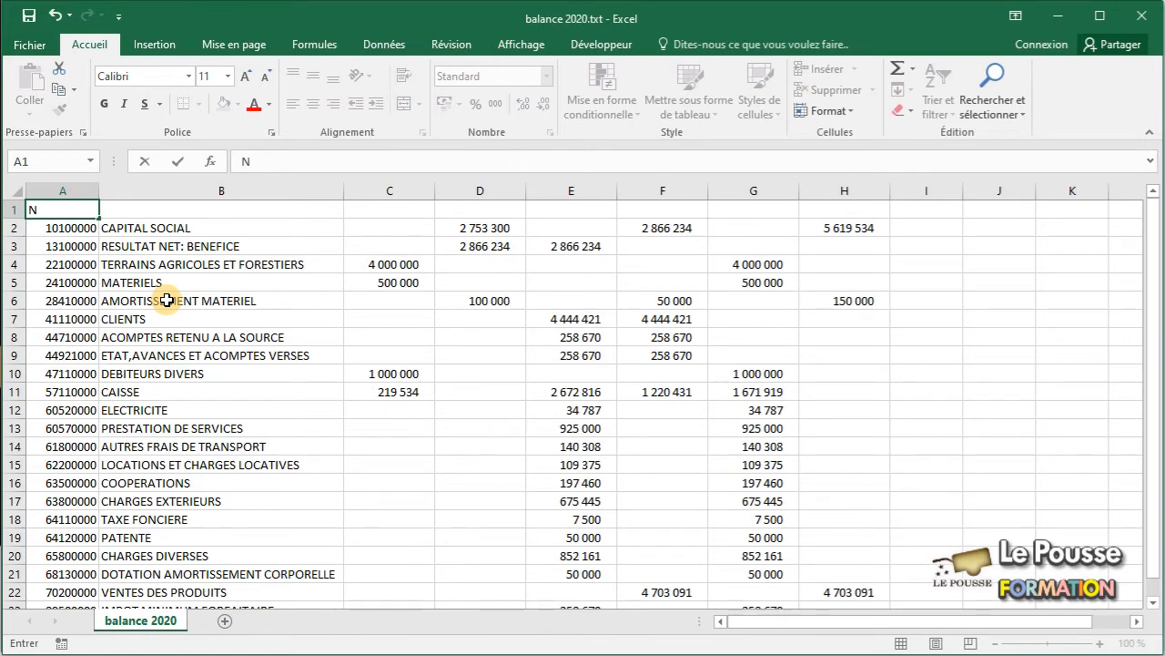
type("CPTE")
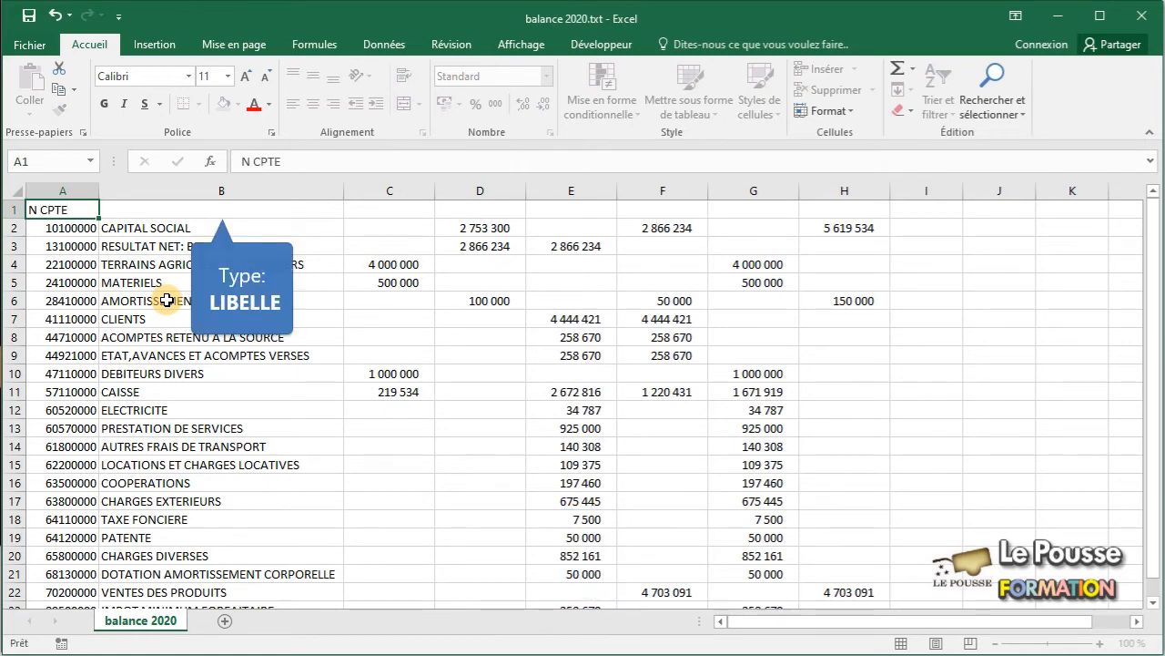
key("Tab")
type("LI")
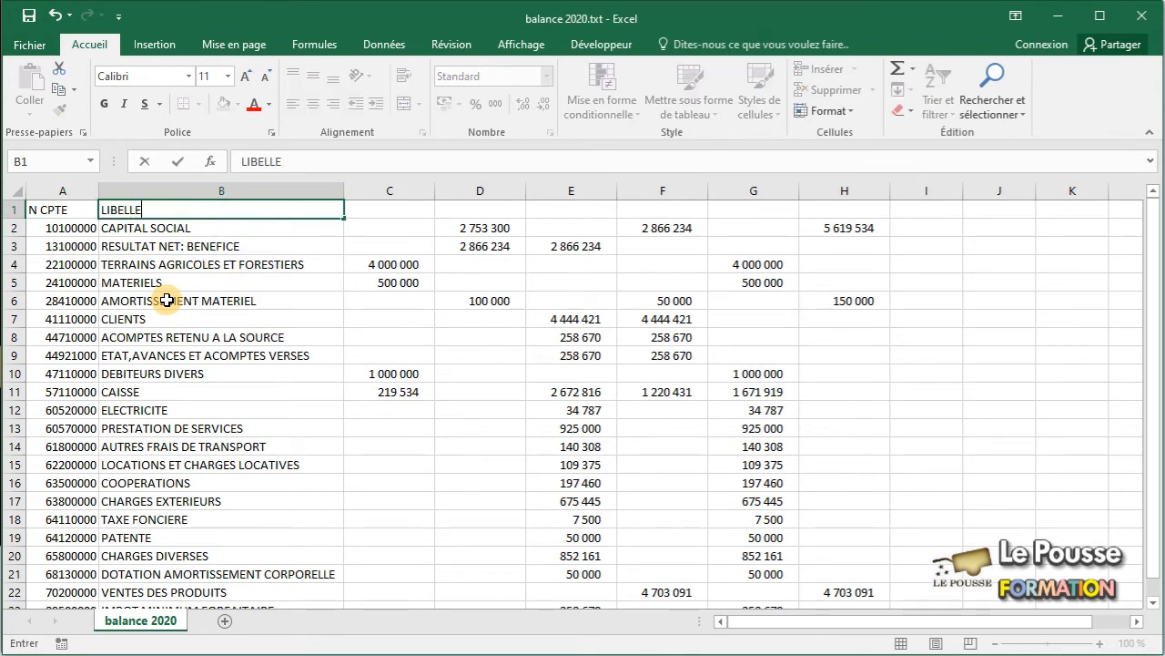
type("BELLE")
key("BackSpace")
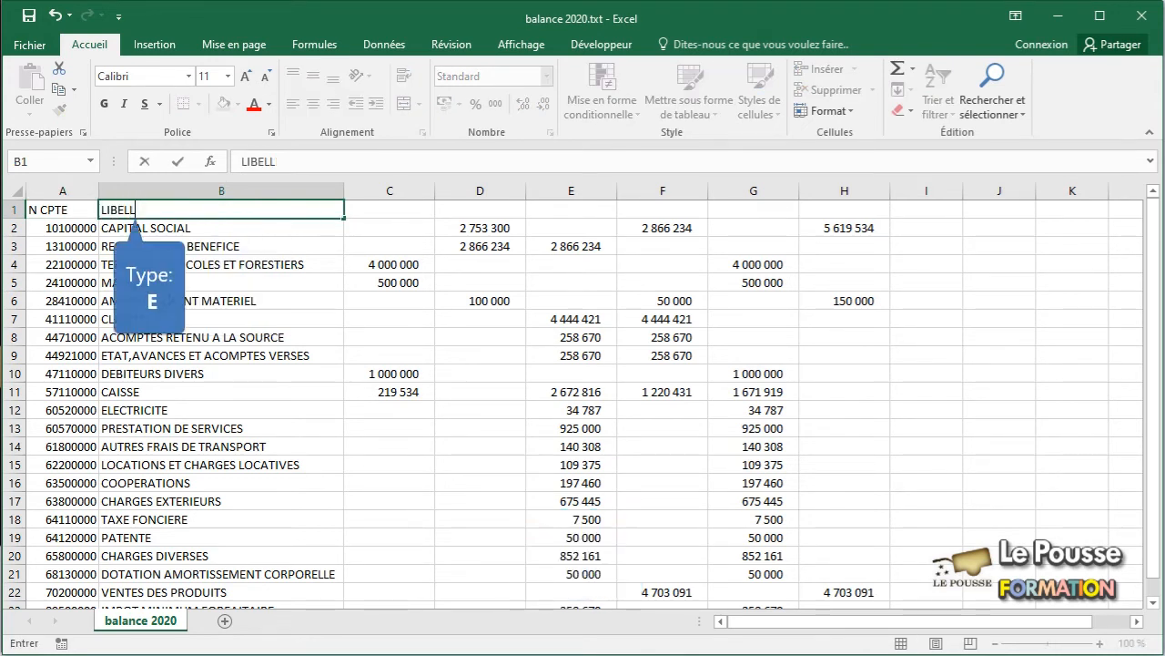
type("E")
key("Tab")
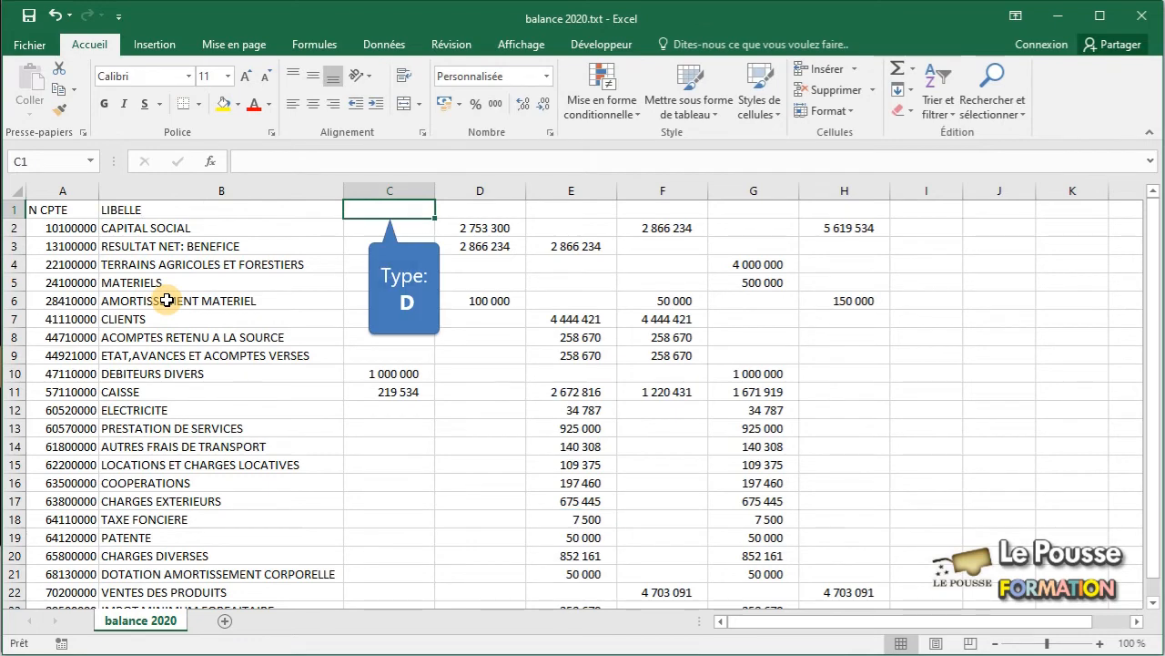
- Enter the headings D and C alternately in cells C1 to H1, starting with D
type("D")
key("Tab")
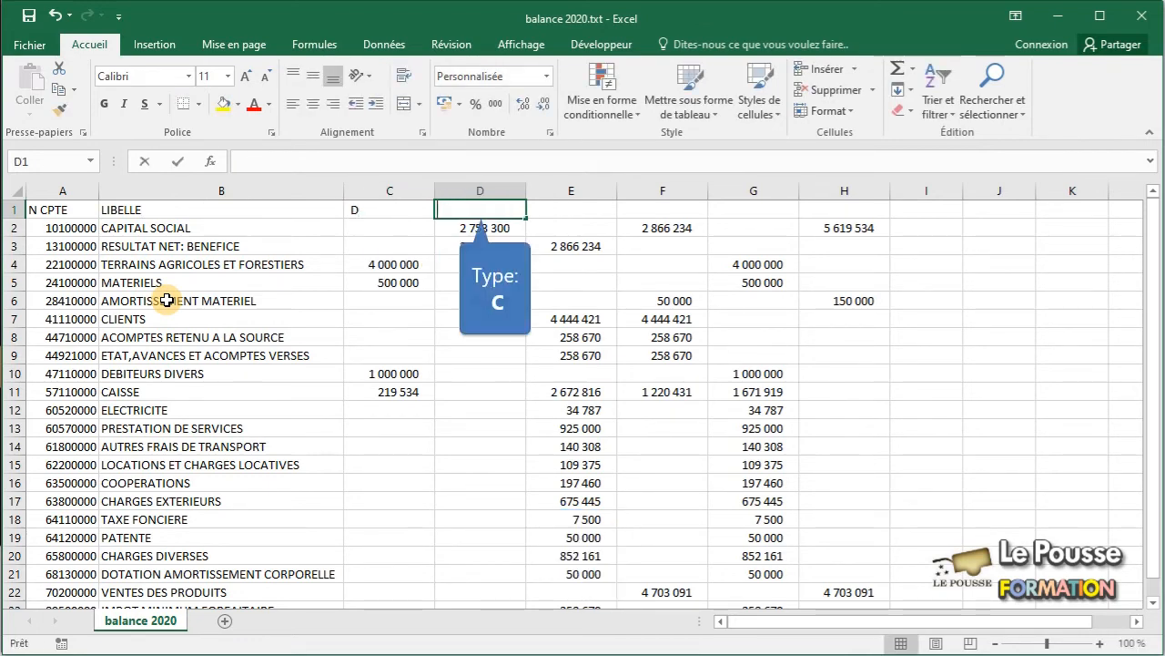
type("C")
key("Tab")
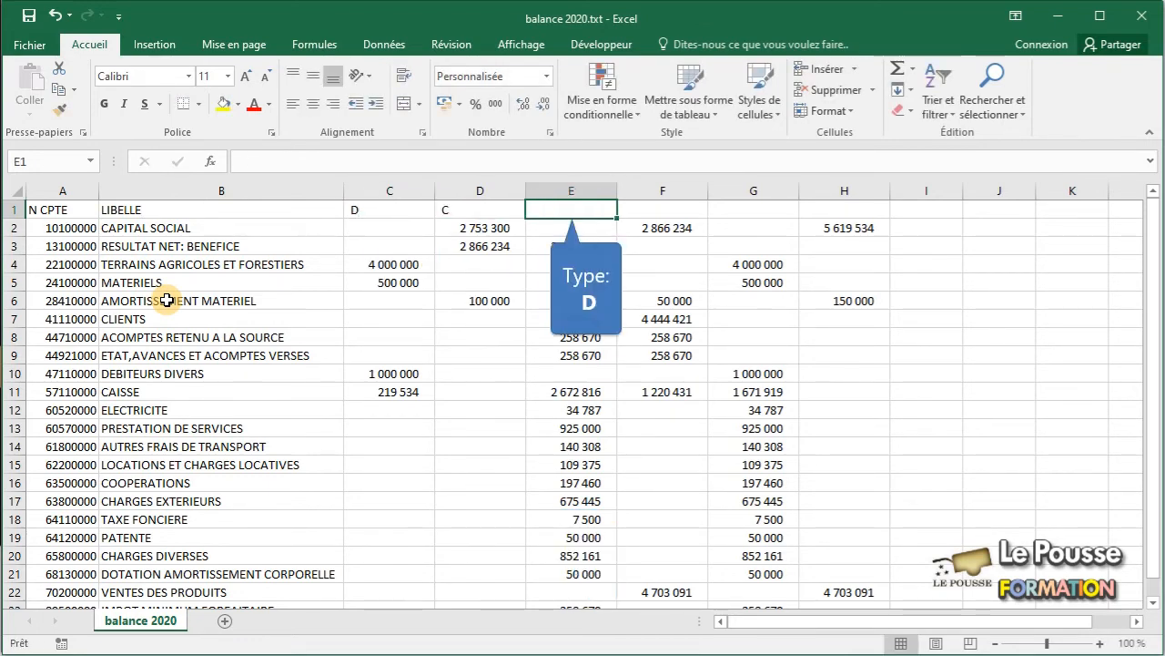
type("D")
key("Tab")
type("C")
key("Tab")
type("D")
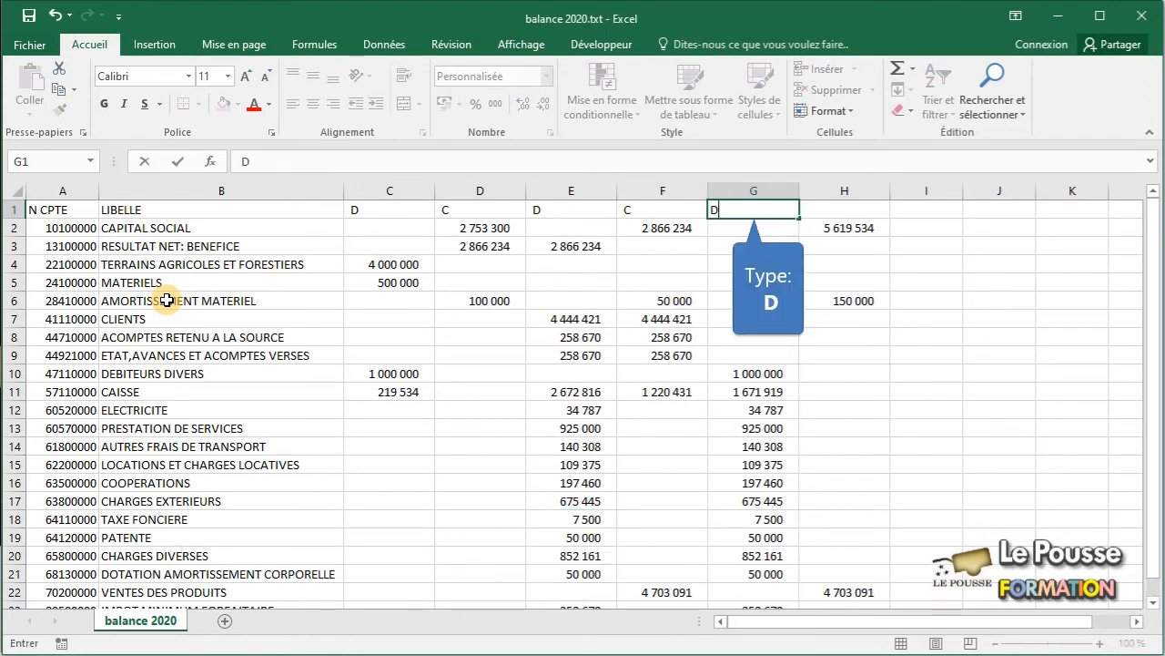
key("Tab")
type("C")
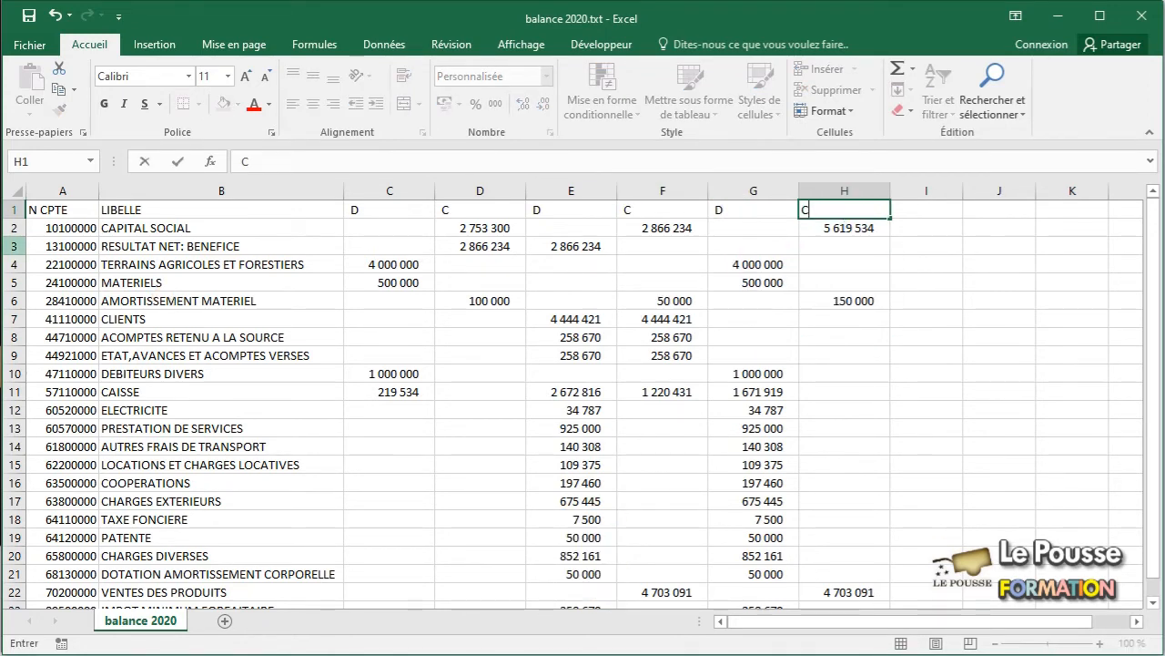
- Insert a blank row above the headings, then merge and center C1:D1 with the title OUVERTURE
right_click(17, 211)
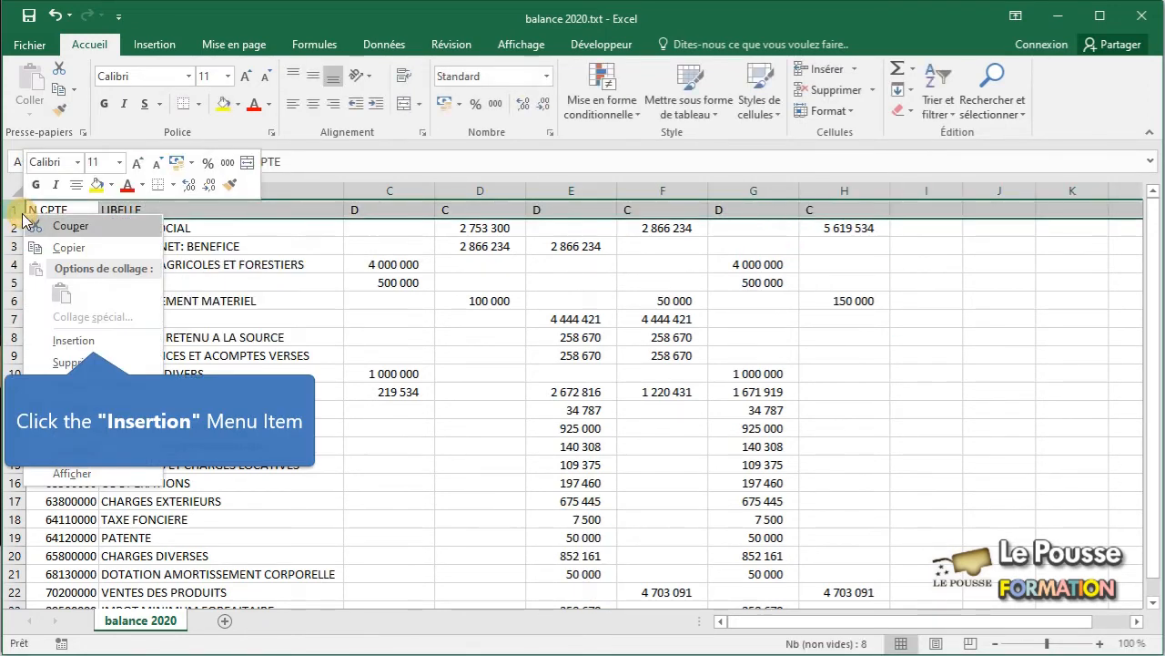
left_click(80, 338)
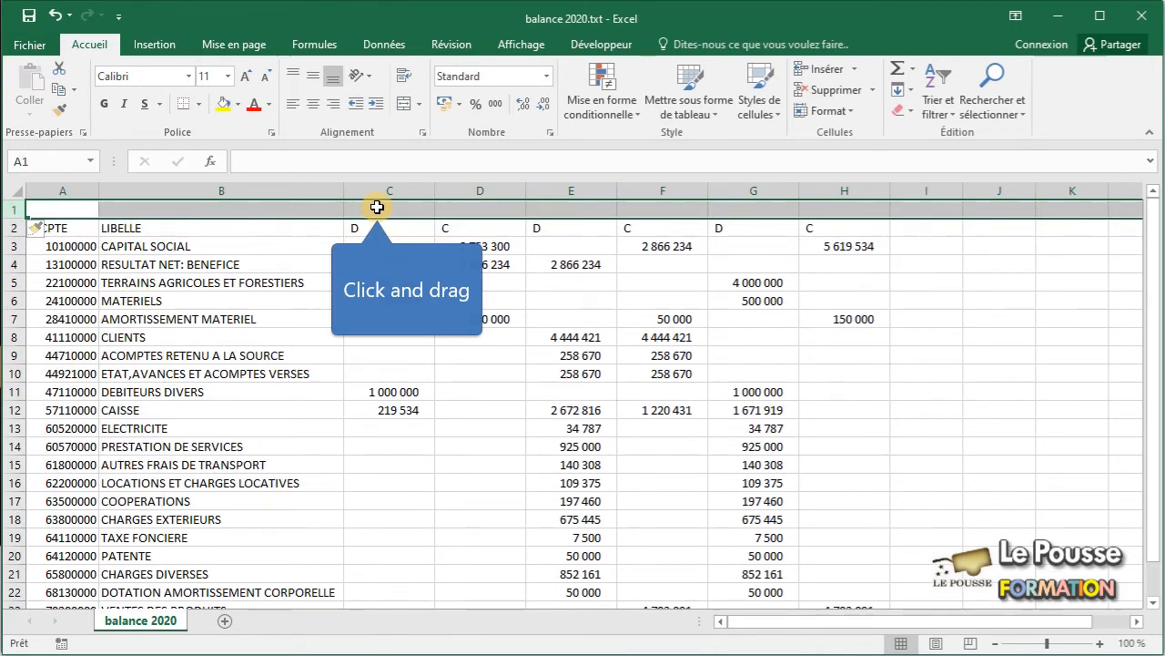
left_click_drag(377, 208, 468, 214)
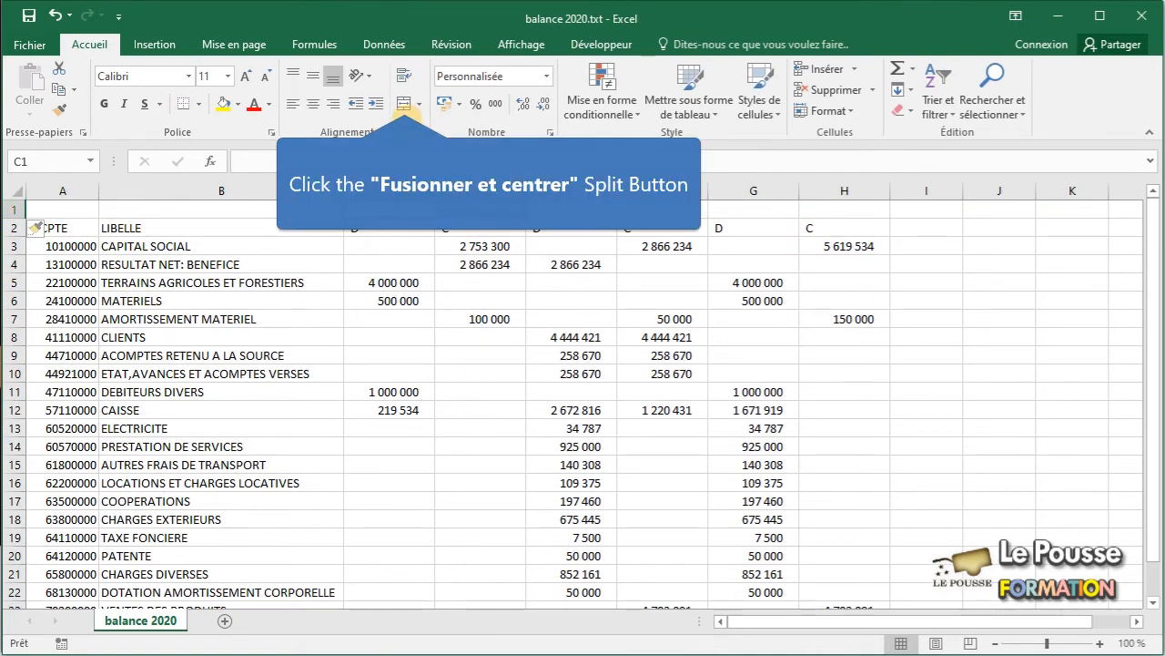
left_click(400, 105)
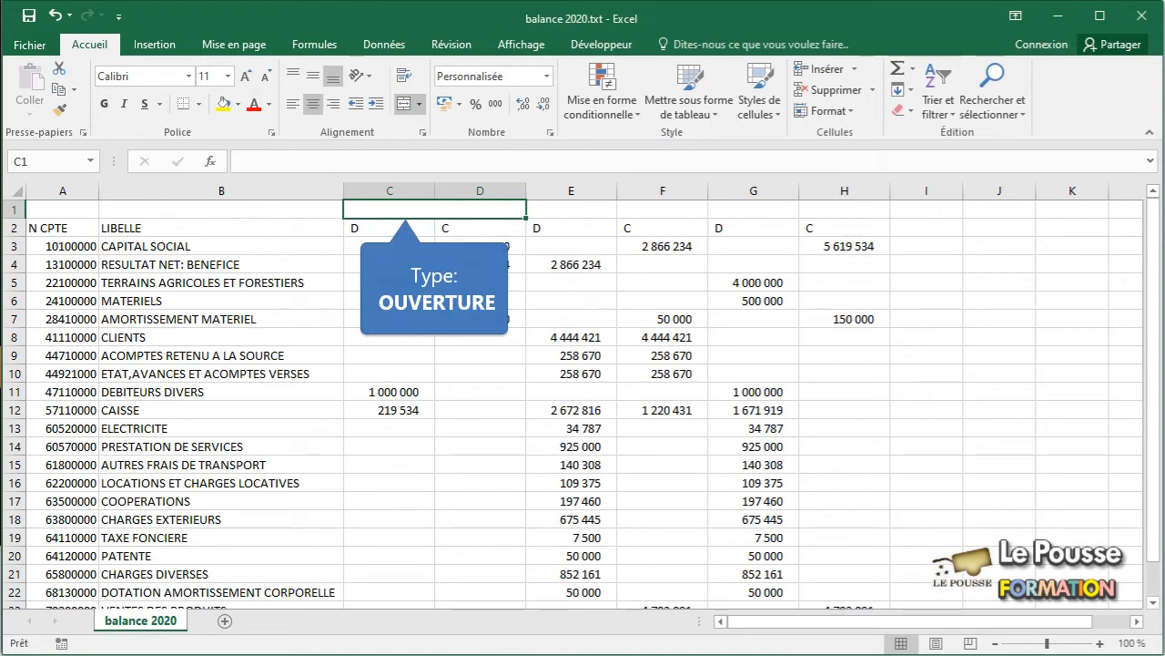
type("OUVERTURE")
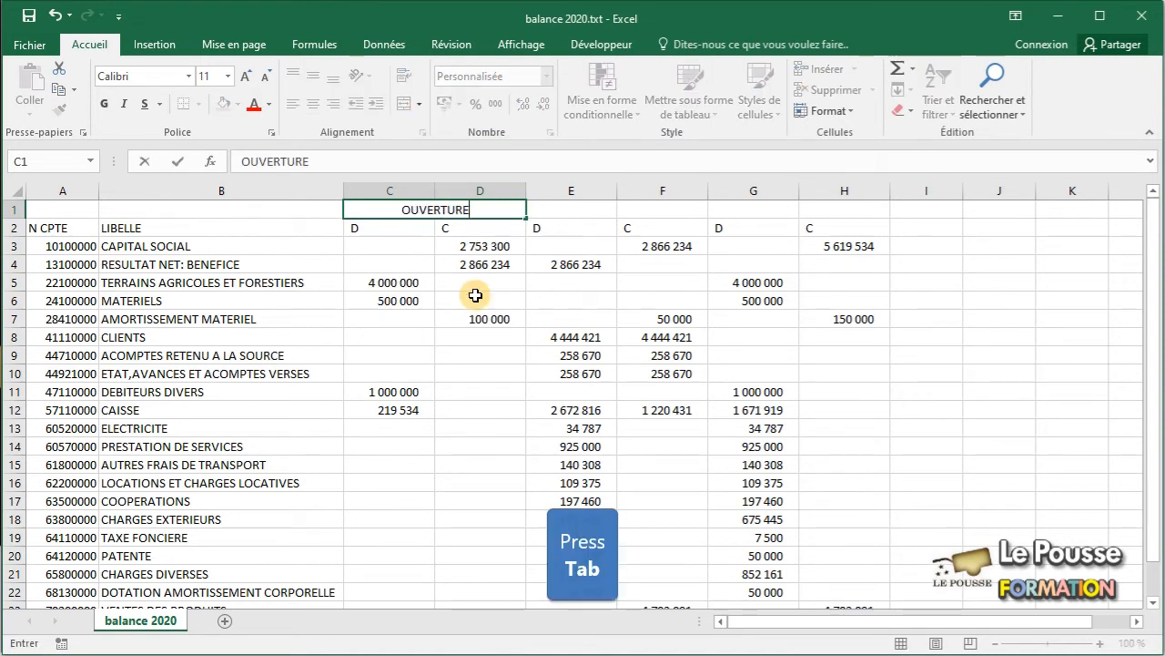
key("Tab")
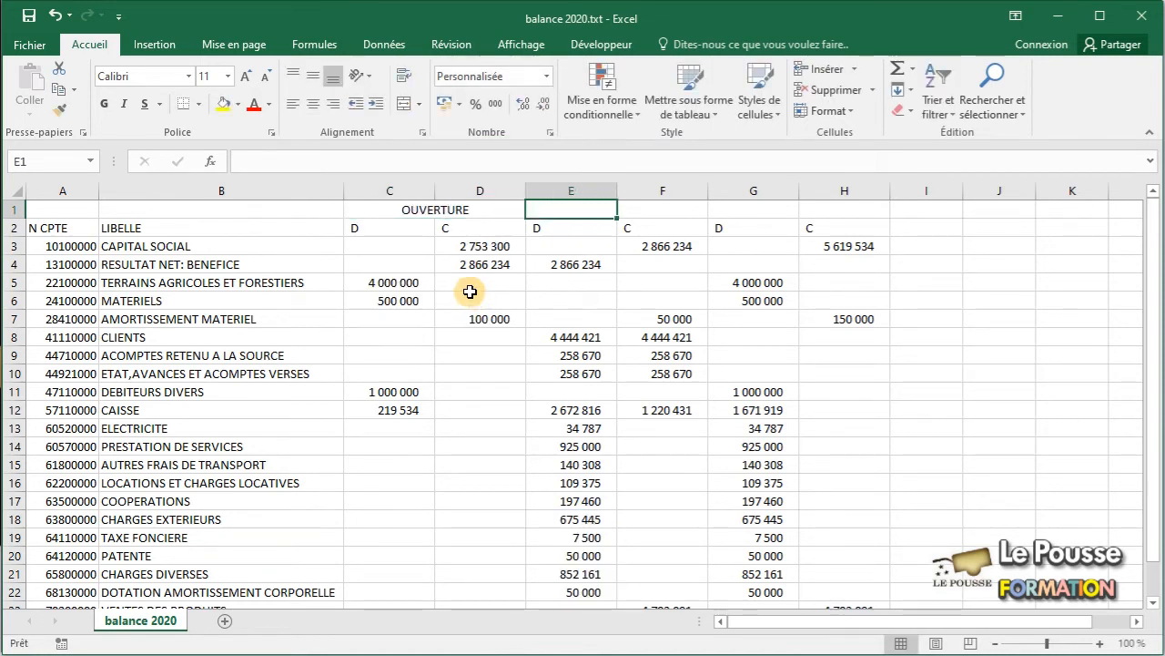
- Merge and center cells E1:F1 and enter the title MOUVEMENTS
left_click_drag(551, 209, 659, 206)
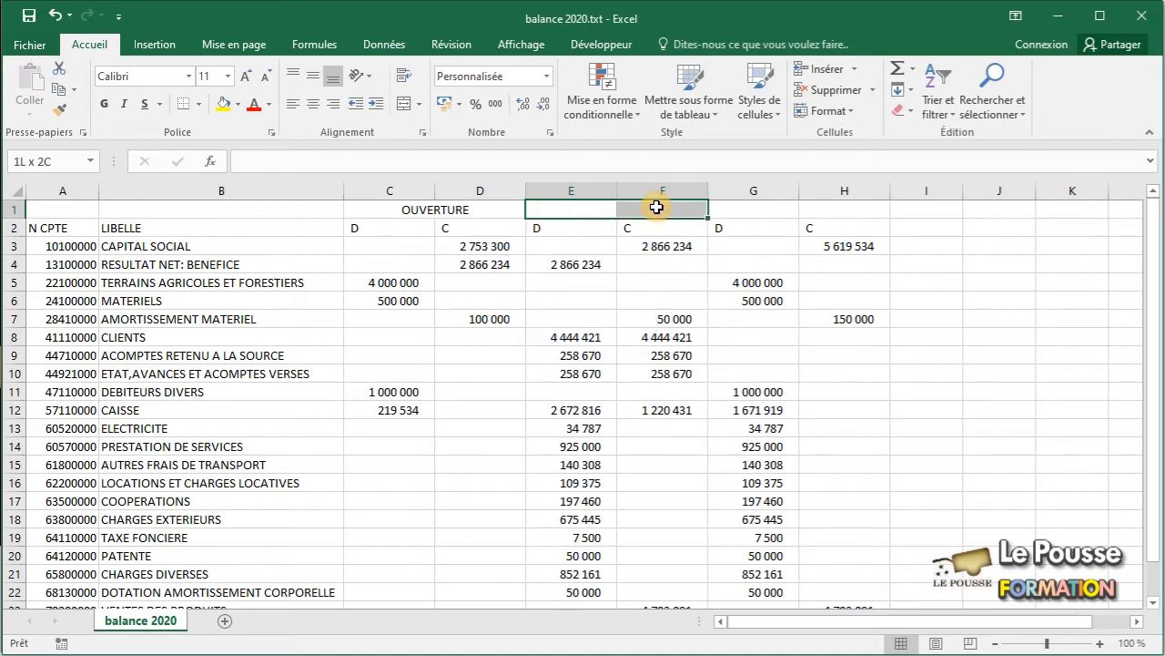
left_click(401, 105)
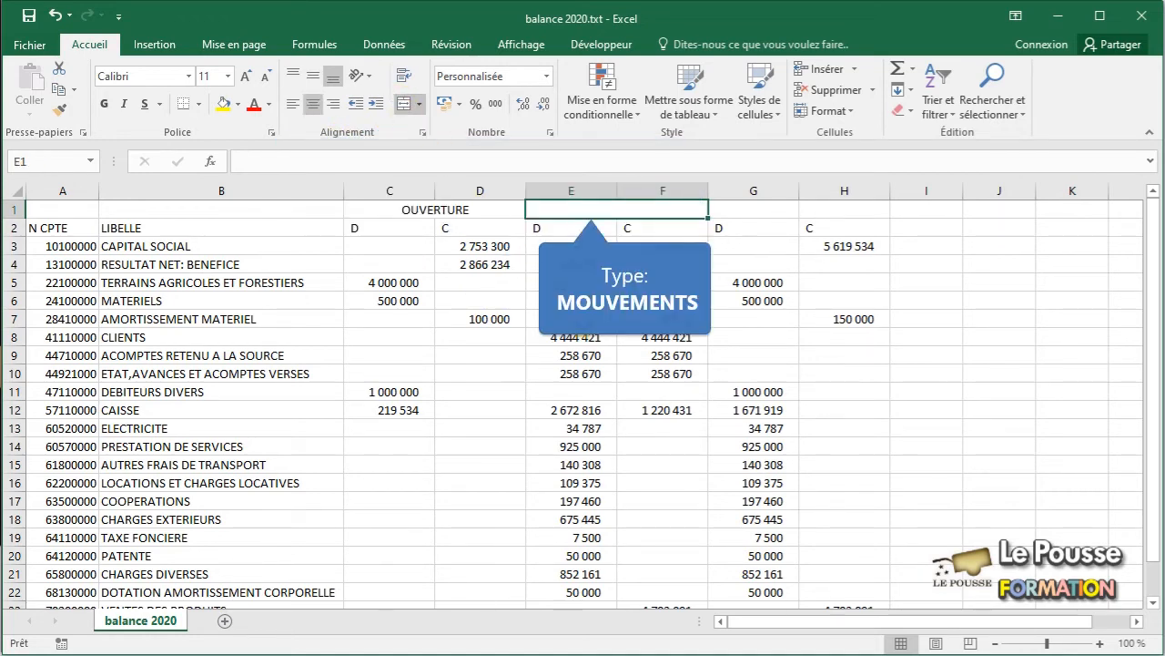
type("MOUVEMENT")
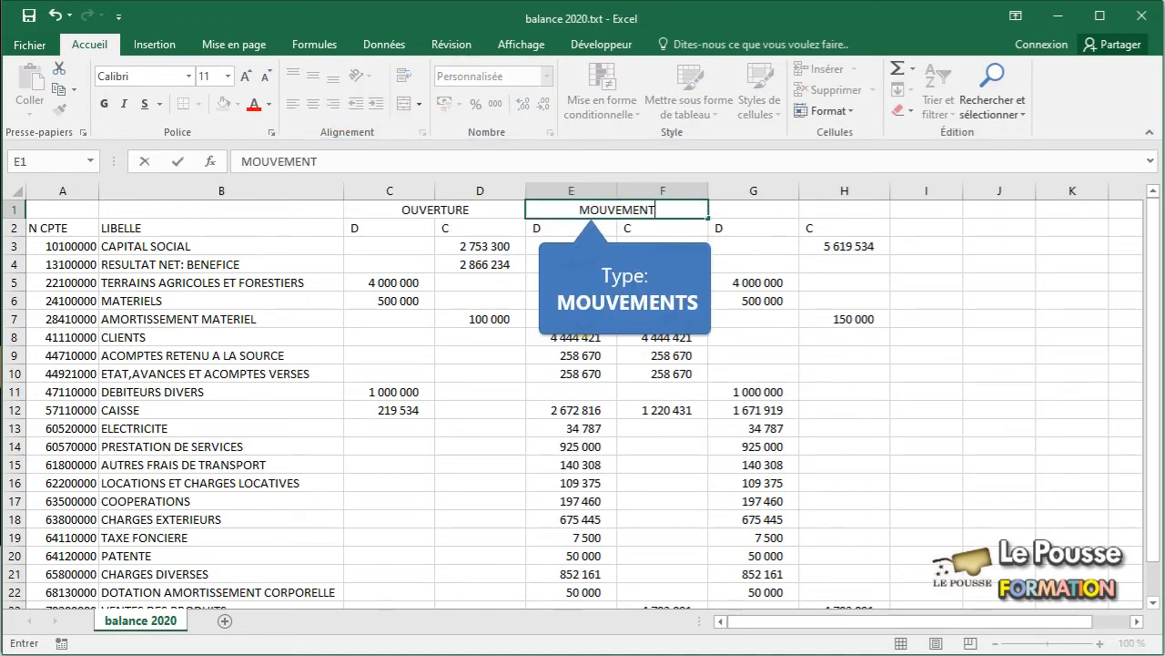
type("S")
key("Tab")
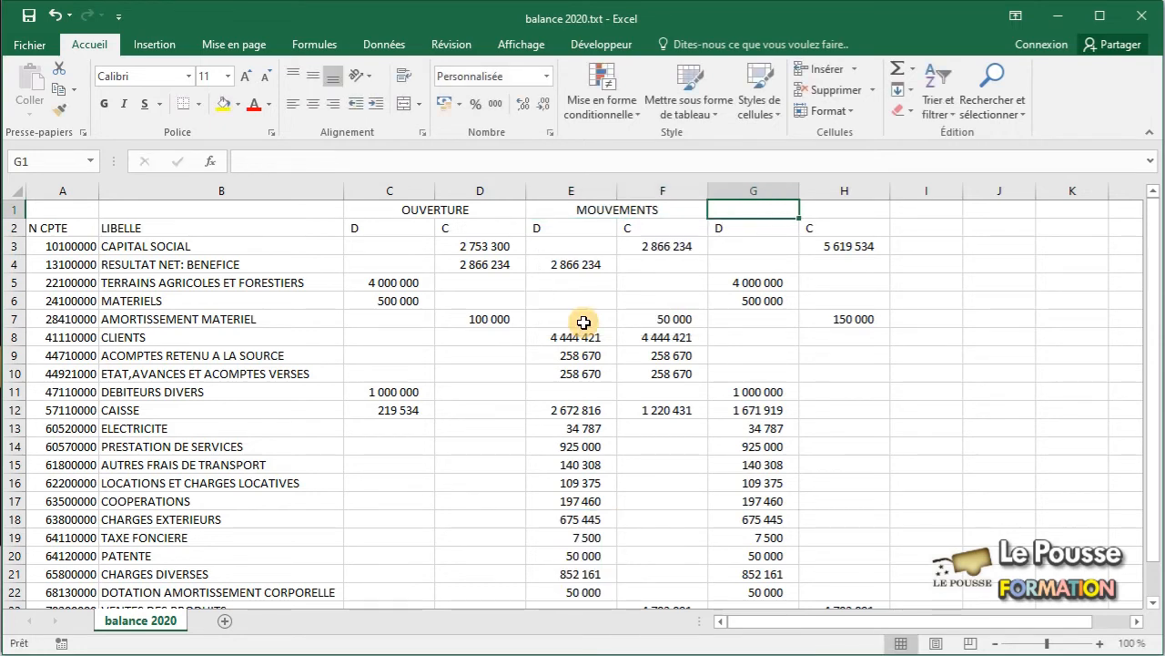
- Merge and center cells G1:H1 and enter the title CLOTURE
left_click_drag(786, 203, 812, 212)
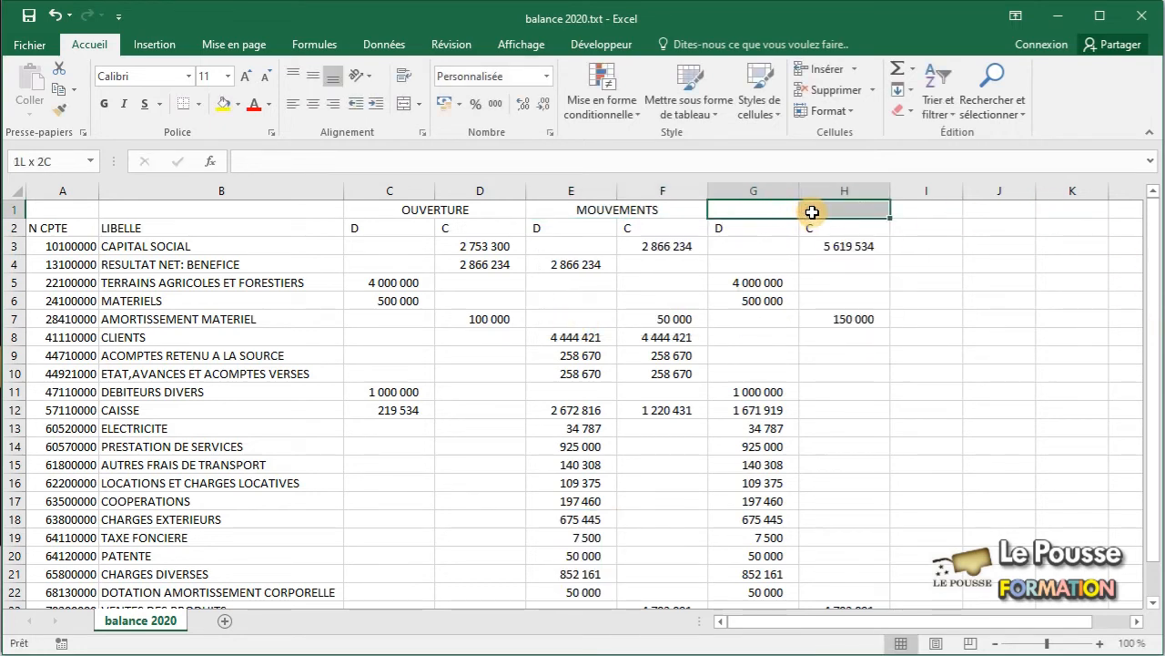
left_click(403, 106)
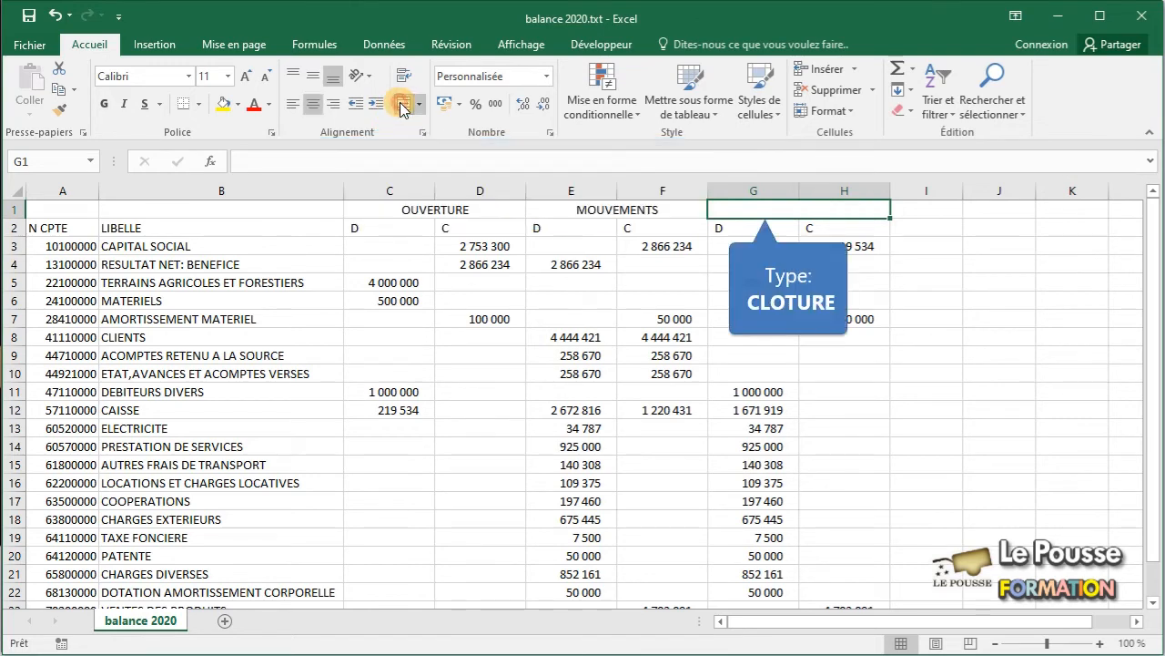
type("CLOTURE")
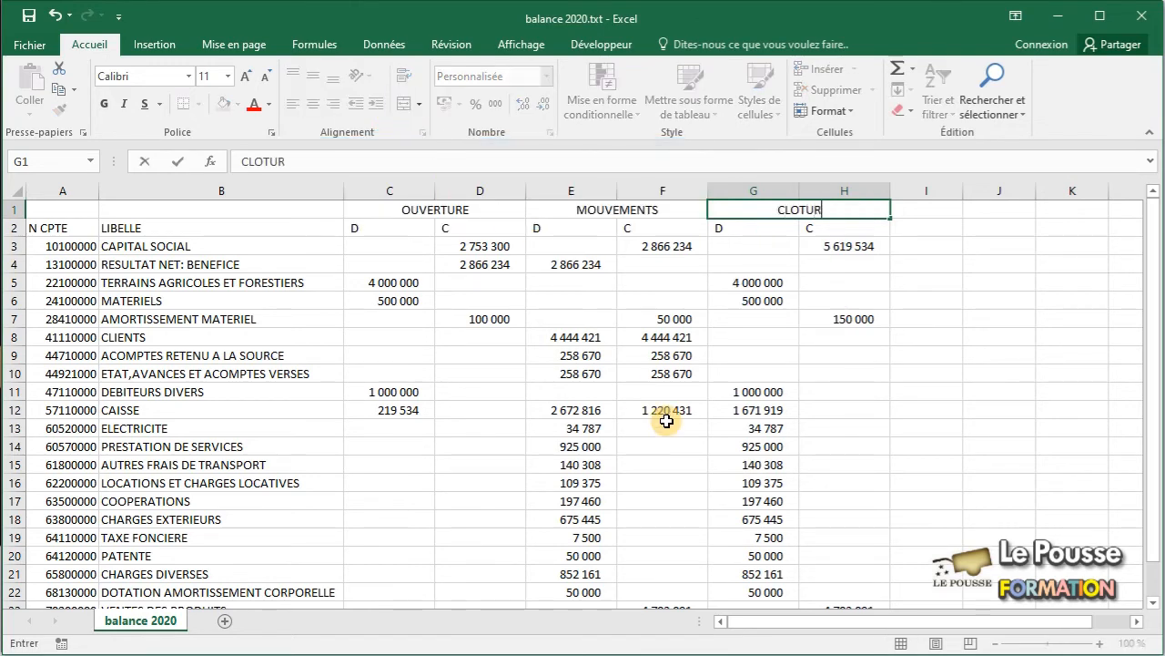
left_click(458, 389)
- Apply all borders to the two heading rows, range A1:H2
left_click_drag(81, 213, 819, 223)
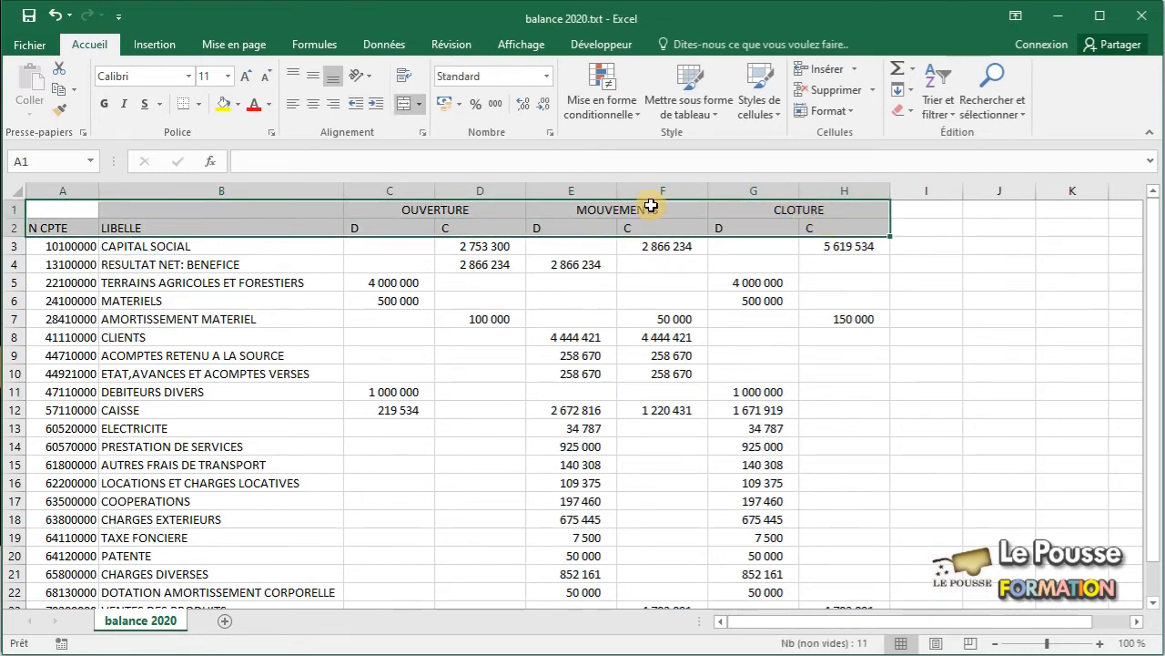
left_click(198, 103)
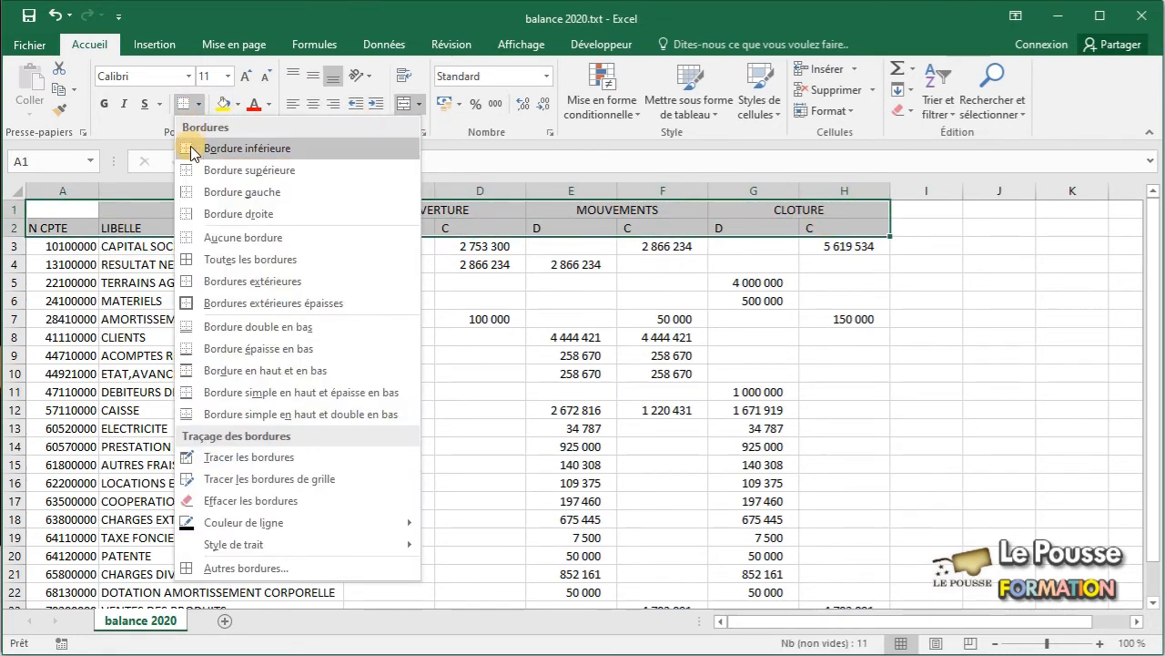
left_click(191, 259)
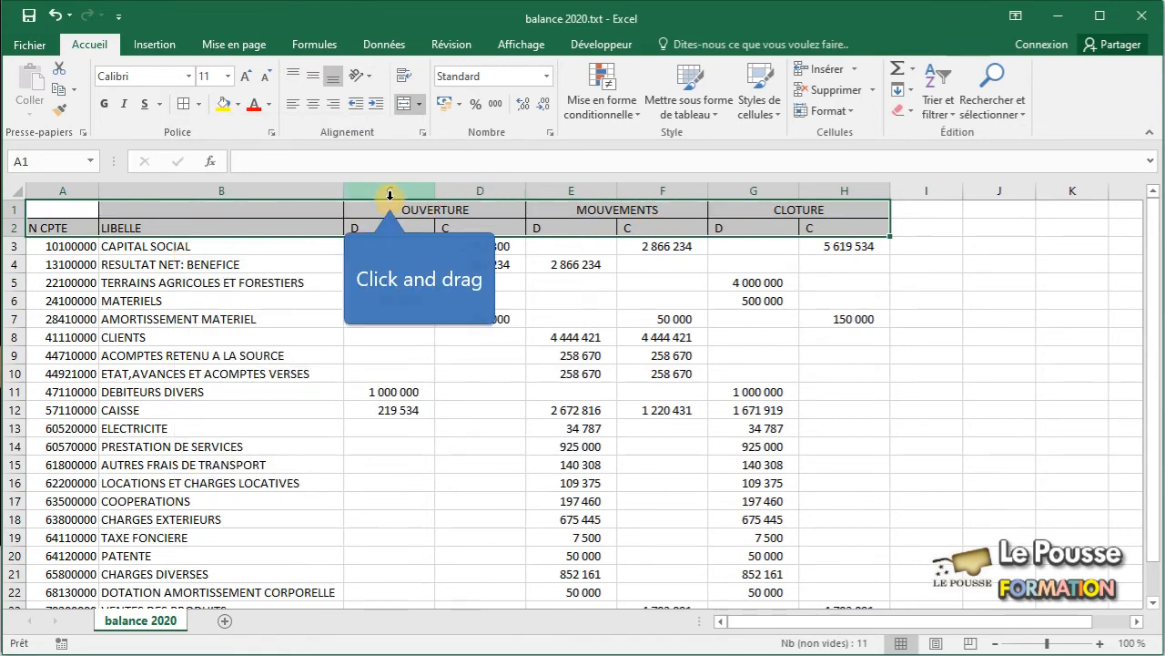
- Apply thick outside borders to columns C:D and to columns G:H
left_click_drag(388, 192, 461, 192)
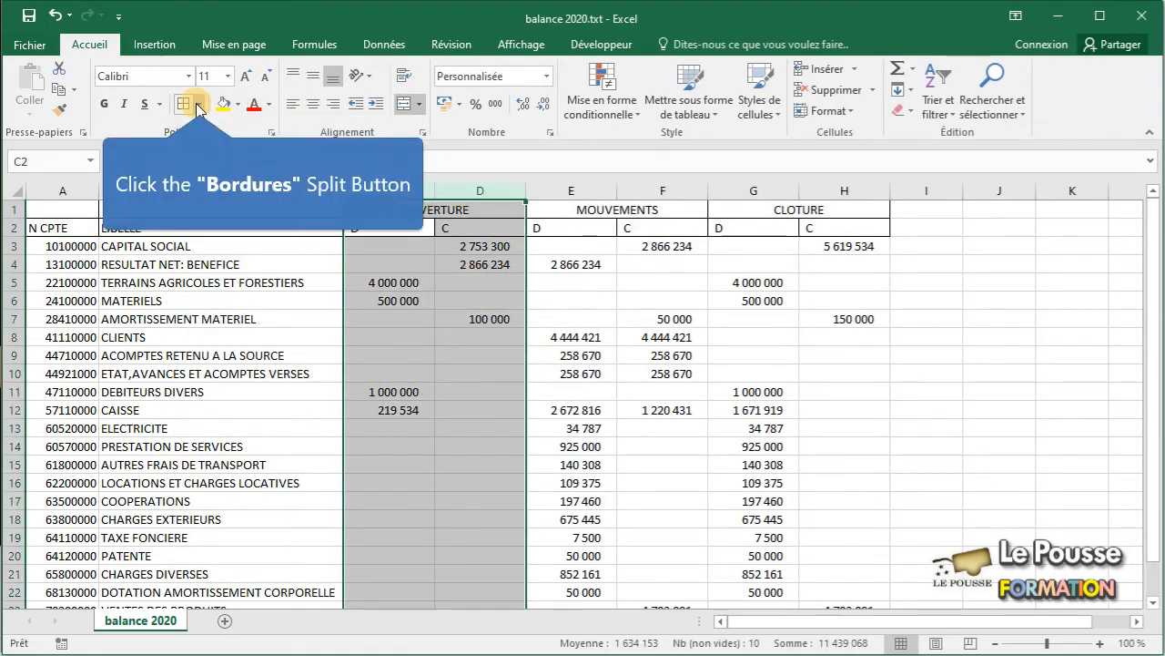
left_click(199, 105)
left_click(200, 304)
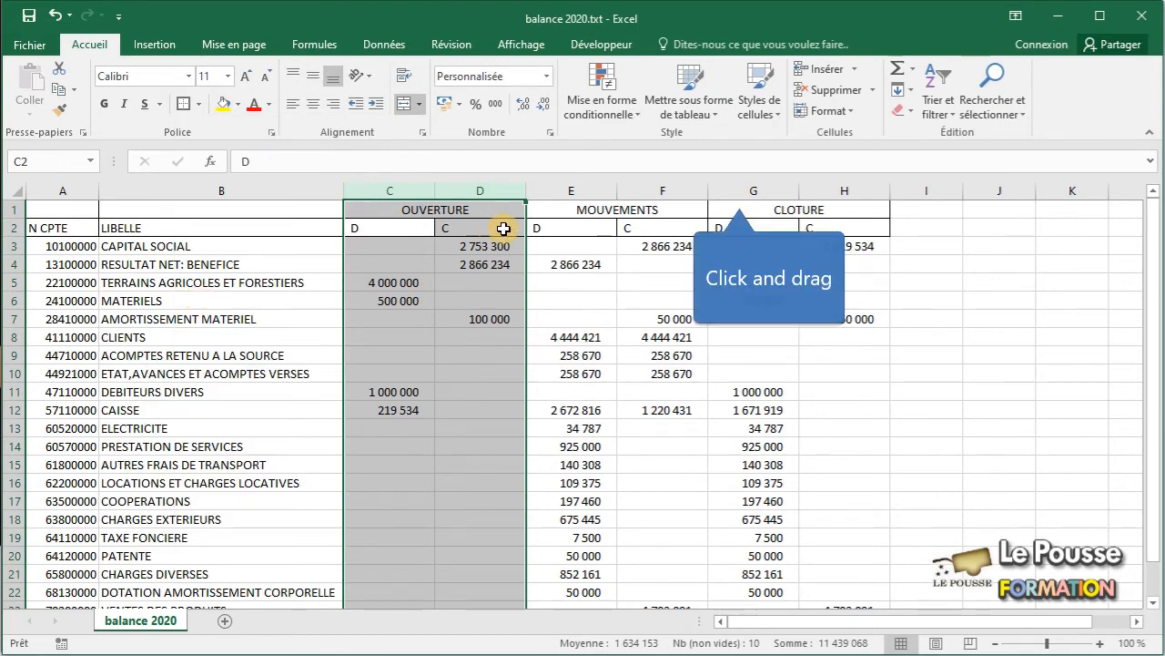
left_click_drag(738, 191, 845, 192)
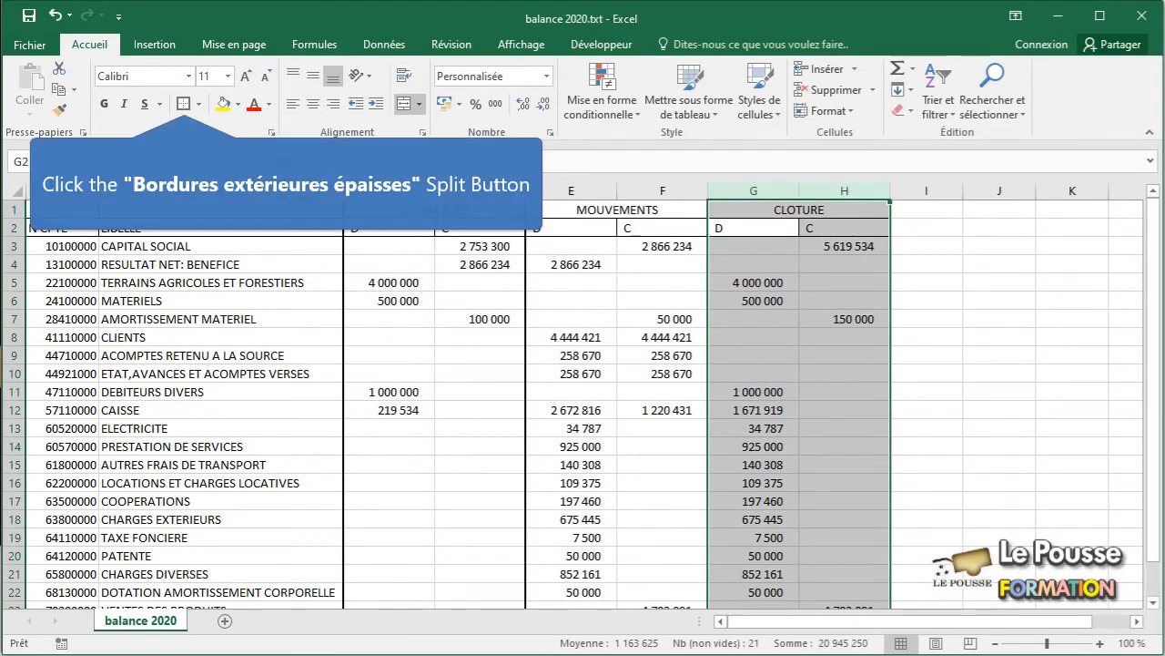
left_click(180, 105)
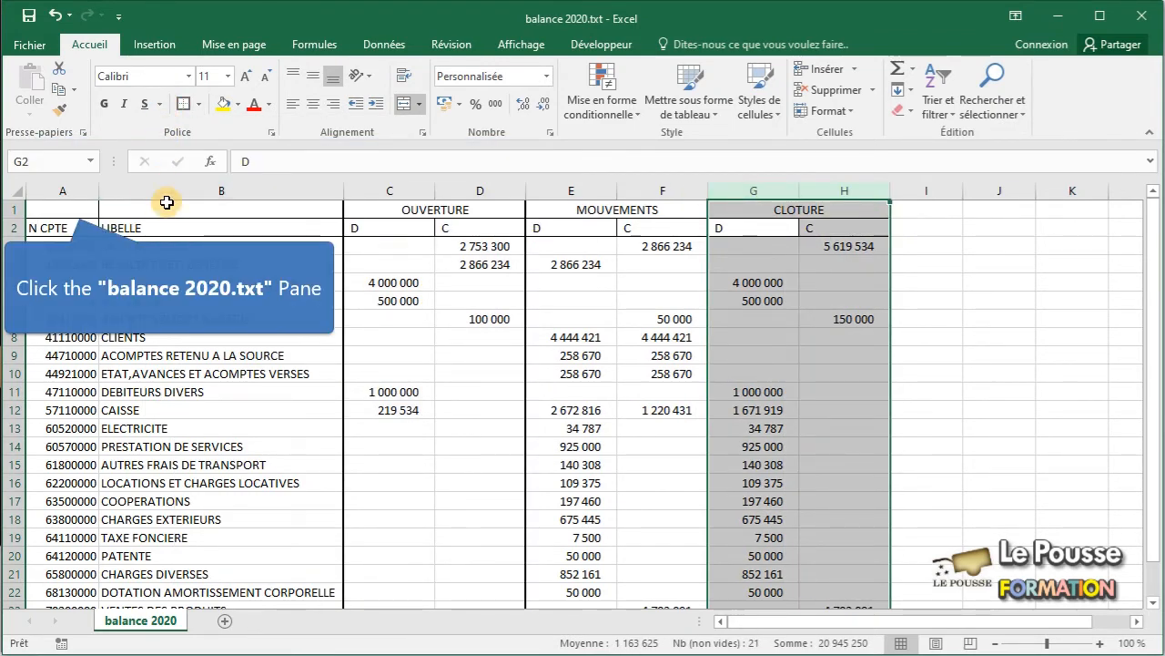
- Apply a thick outside border to column A and check the table down to its last rows
left_click(73, 203)
left_click(68, 190)
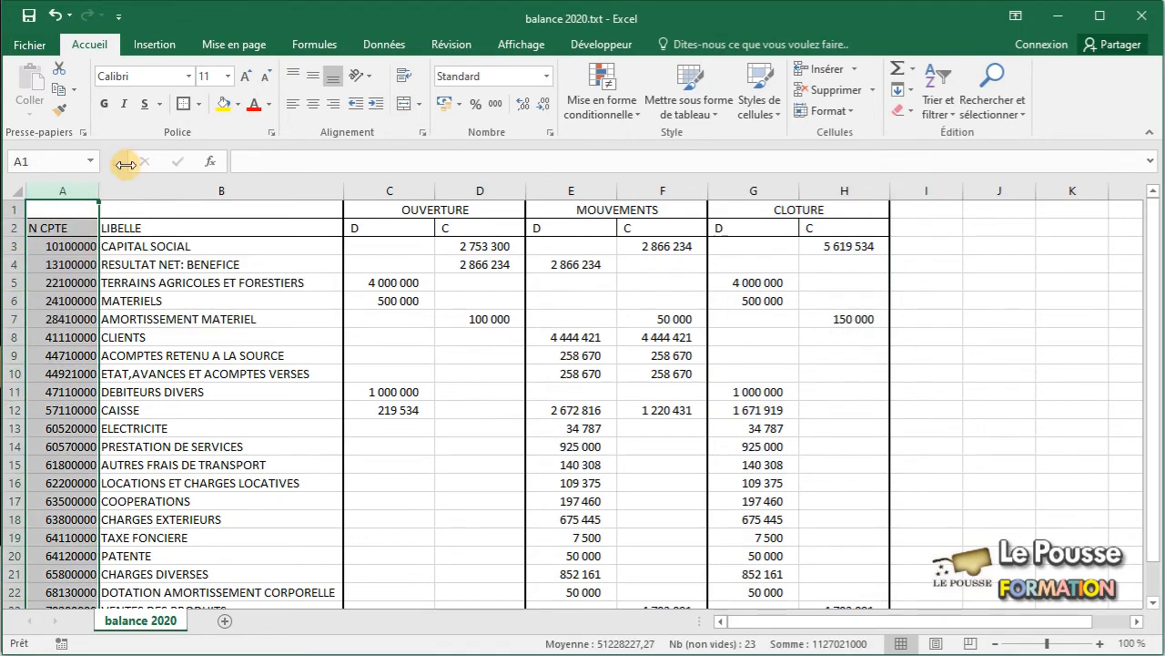
left_click(181, 106)
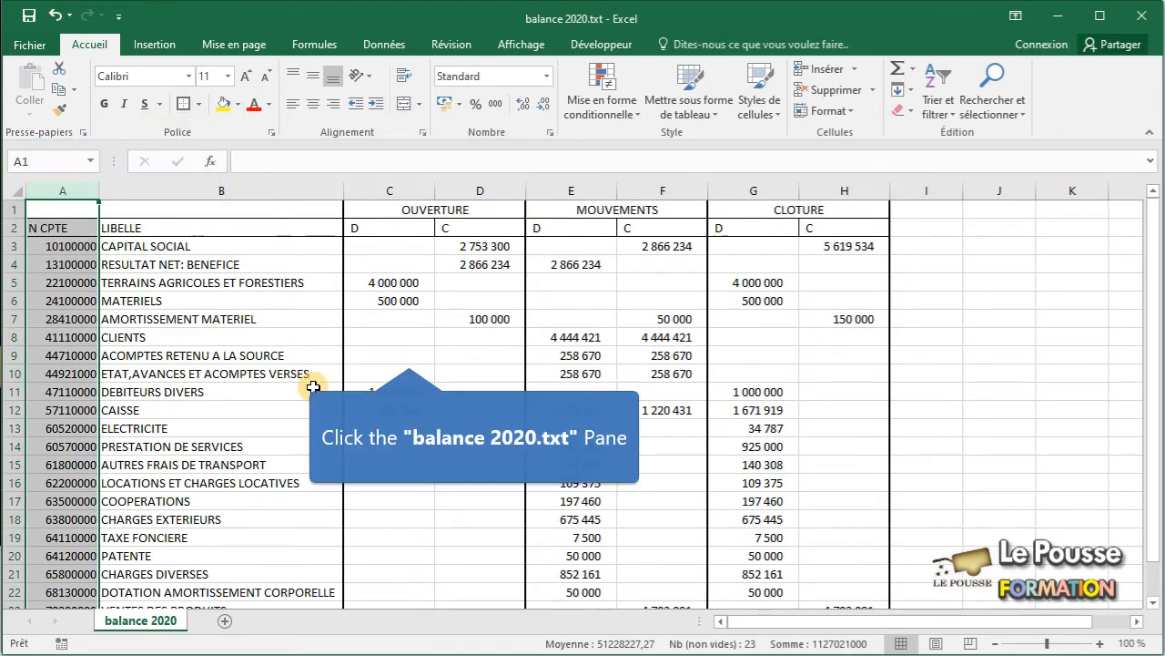
left_click(398, 358)
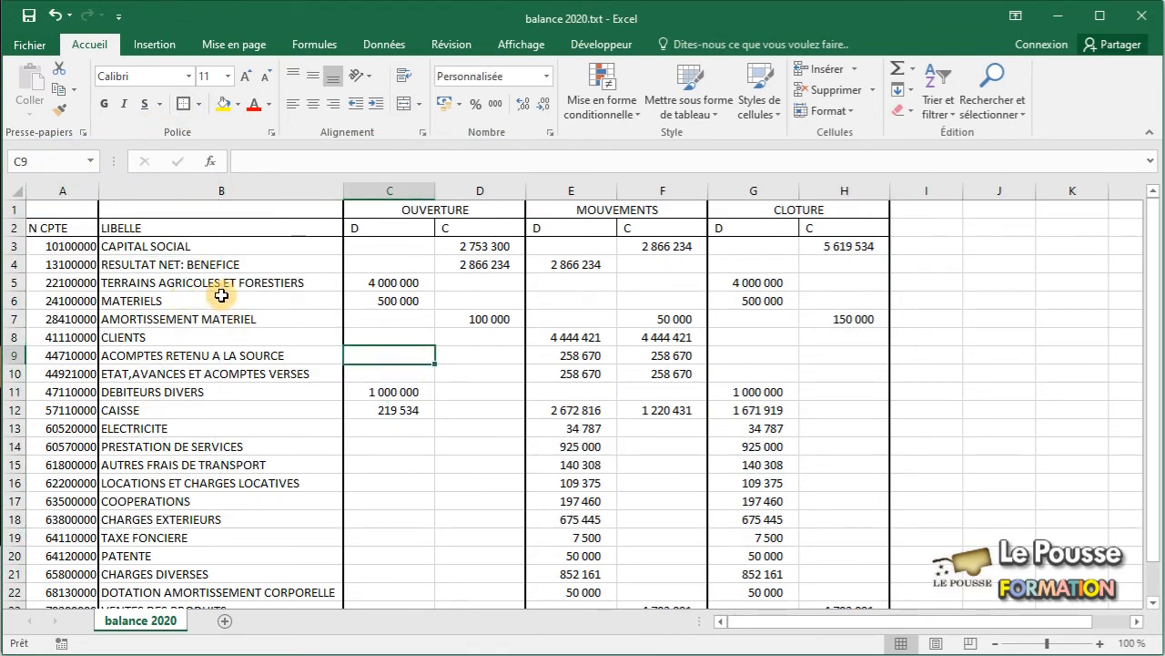
scroll(531, 318, "down", 2)
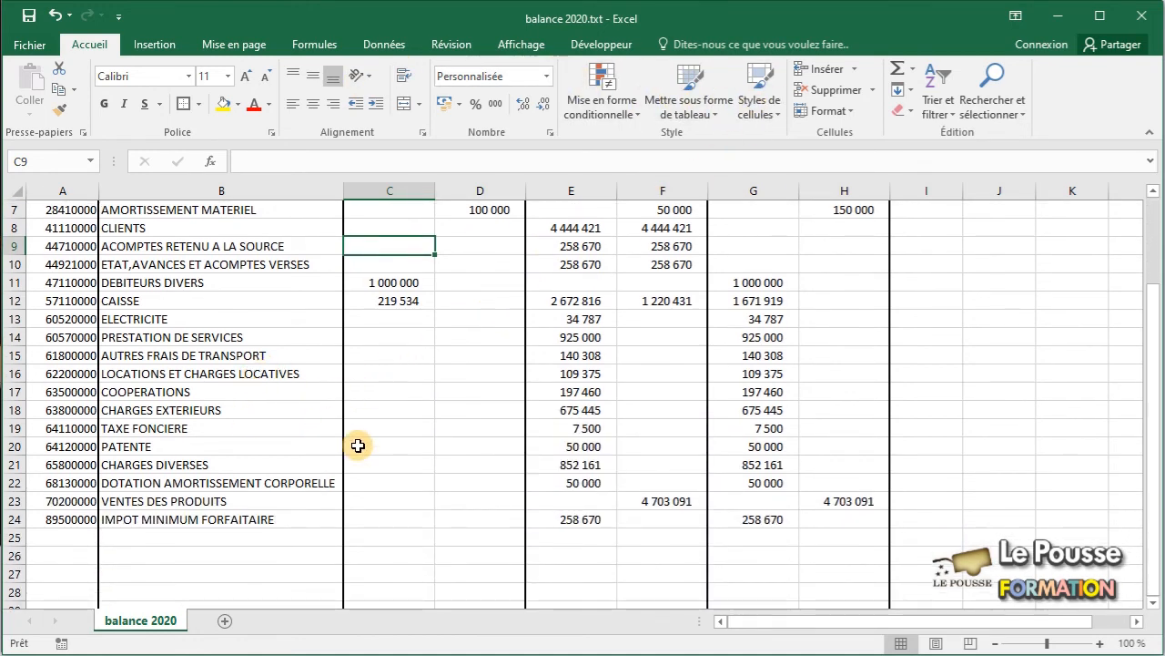
- Examine the OUVERTURE and MOUVEMENTS amounts for the CAPITAL SOCIAL, RESULTAT NET: BENEFICE and TERRAINS AGRICOLES ET FORESTIERS accounts
scroll(355, 501, "up", 2)
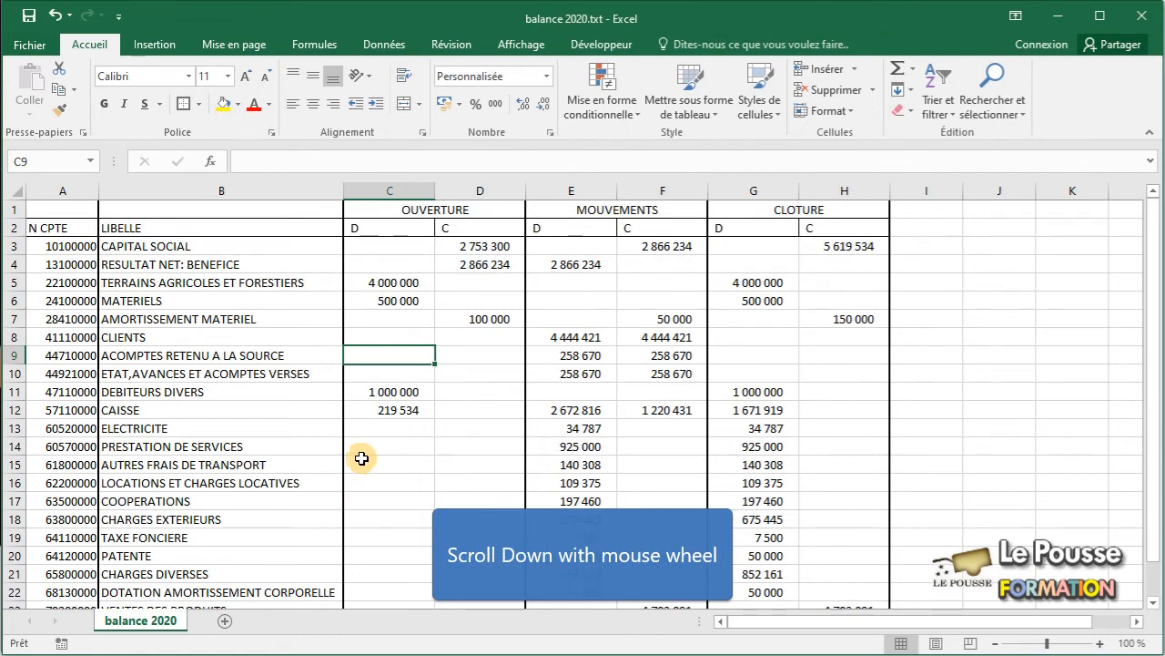
scroll(385, 273, "down", 2)
scroll(378, 282, "up", 2)
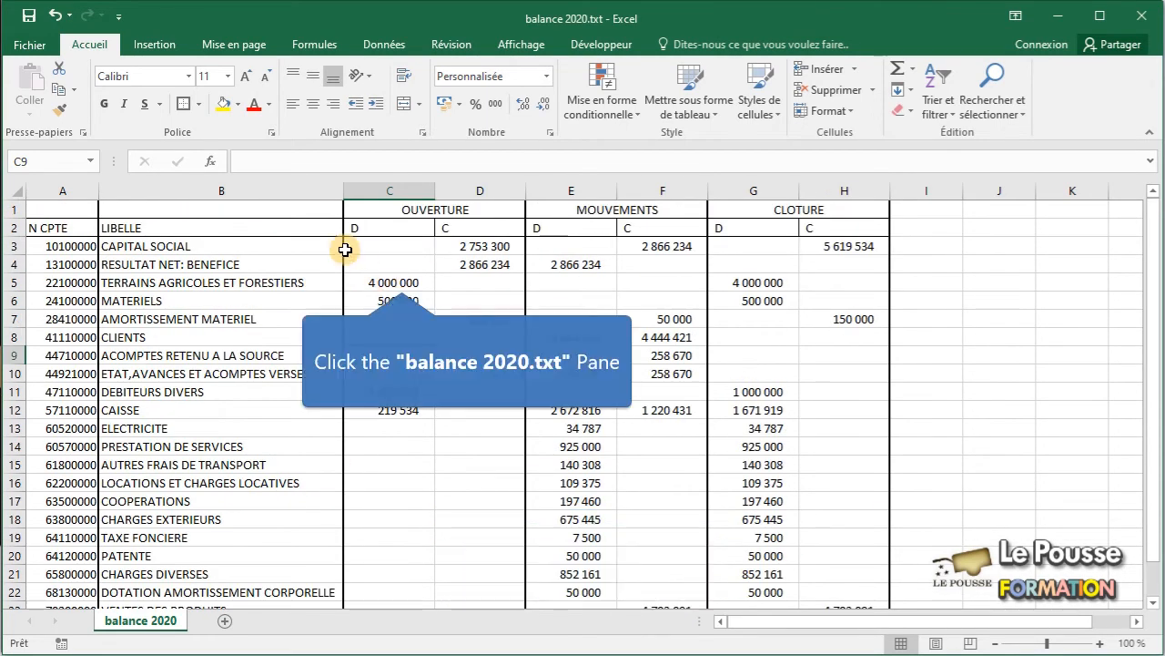
left_click(402, 278)
left_click(474, 246)
left_click(481, 262)
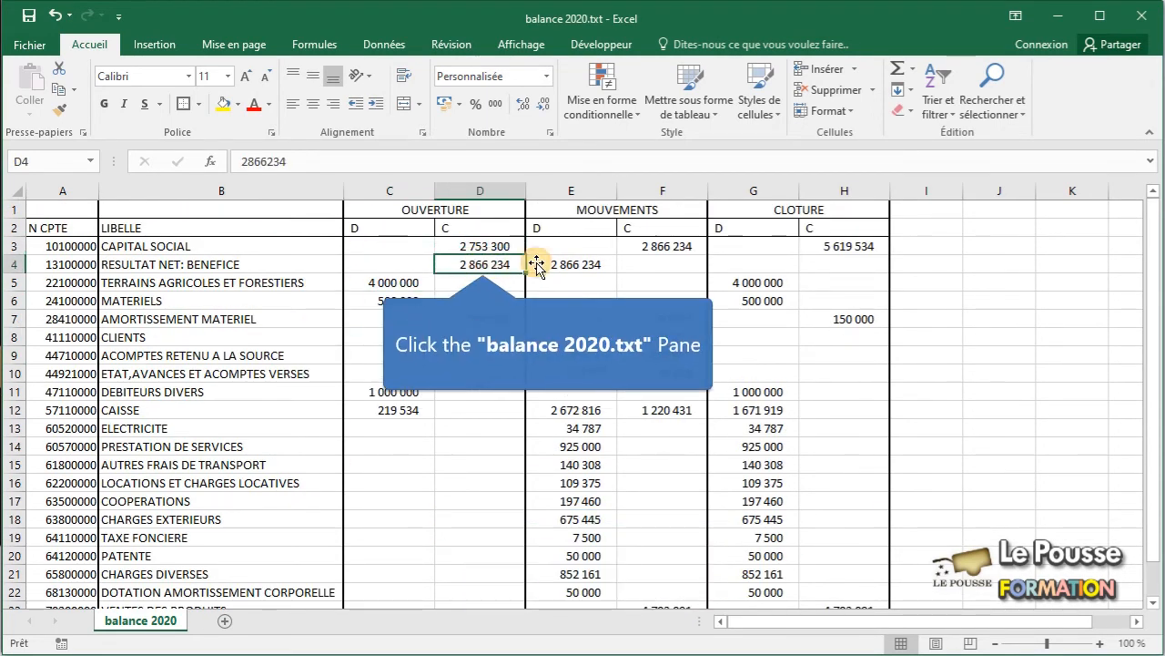
left_click(586, 269)
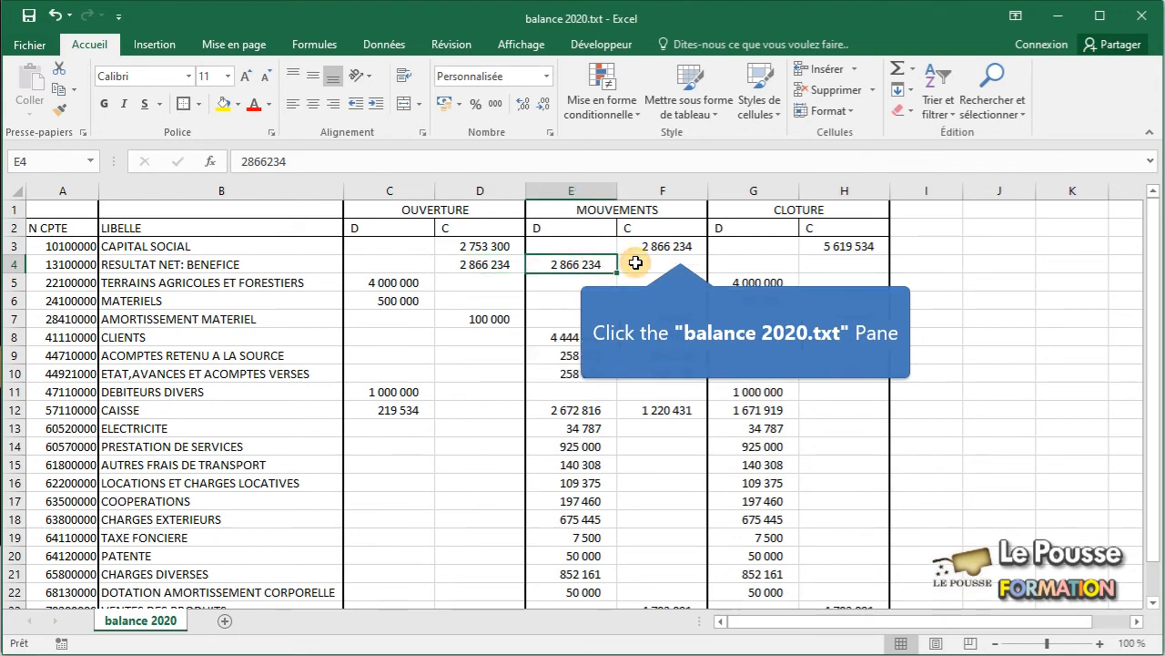
left_click(680, 249)
- Enter the label TOTAL BALANCE in cell B26, below the last account row
scroll(346, 338, "down", 2)
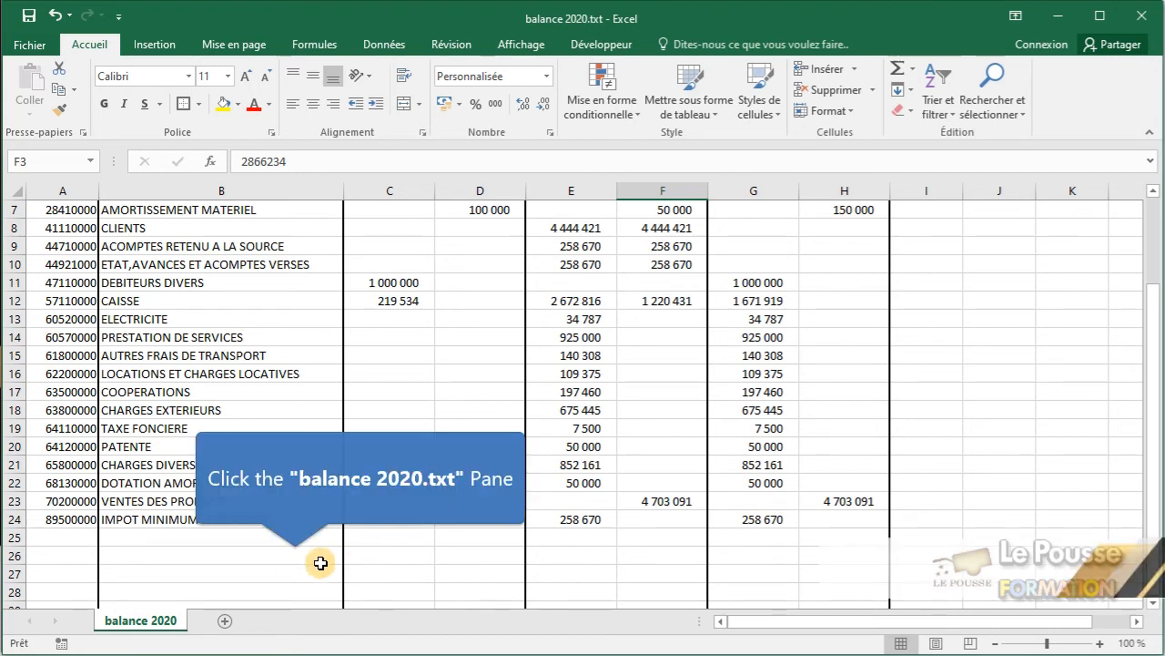
left_click(309, 559)
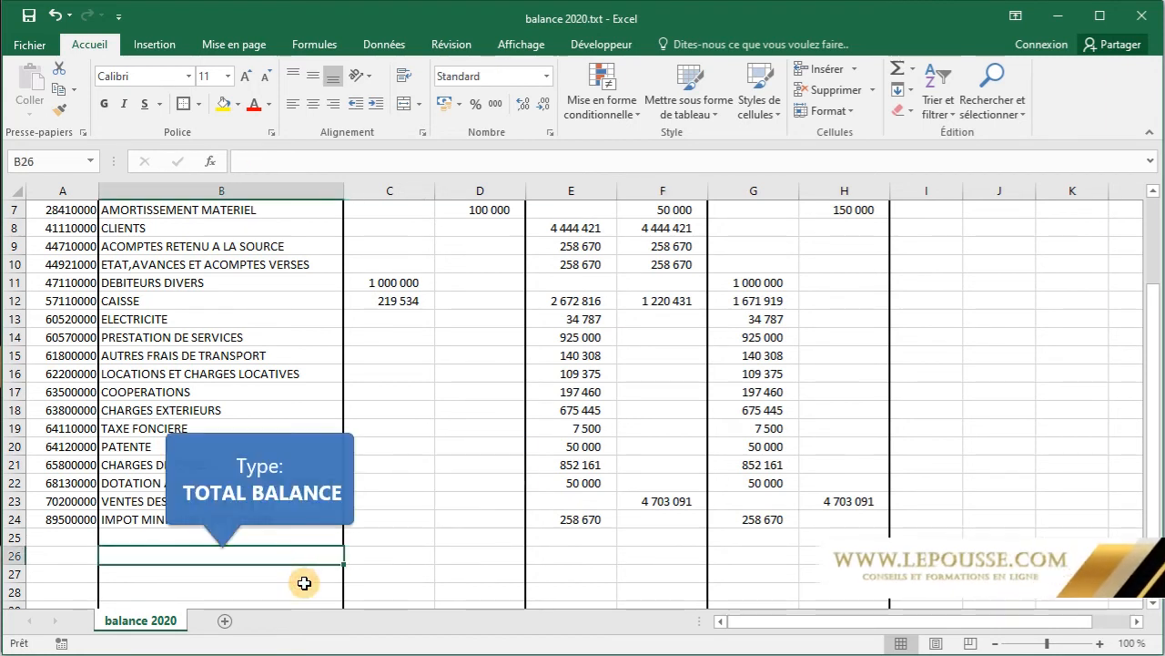
type("TOTAL BA")
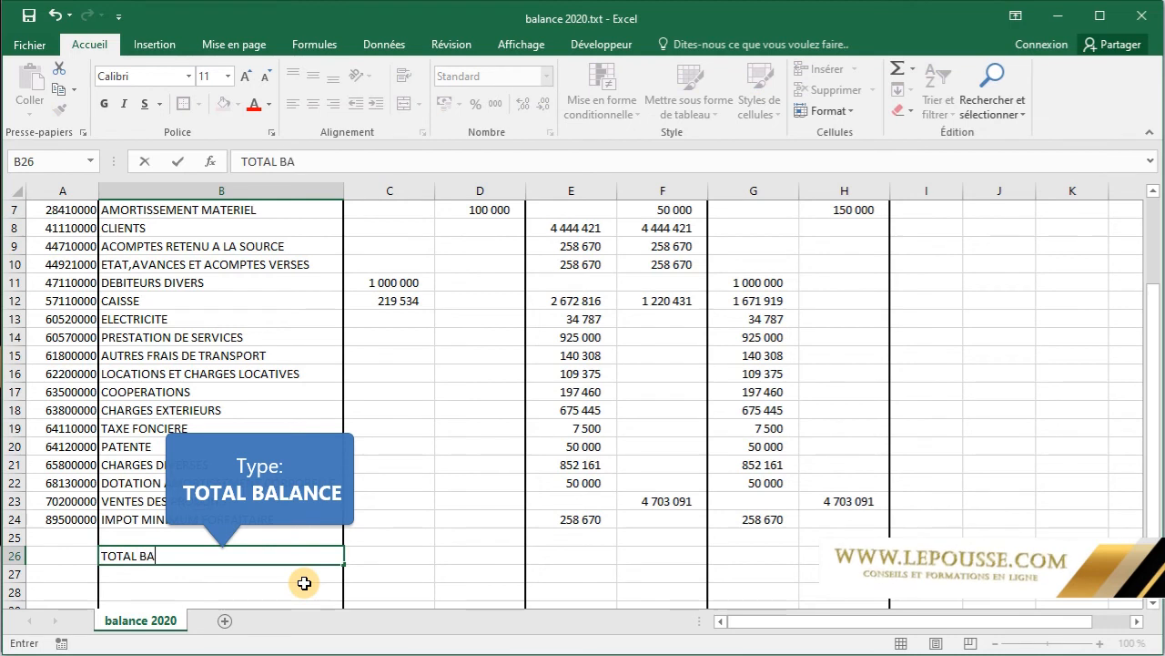
type("LANCE")
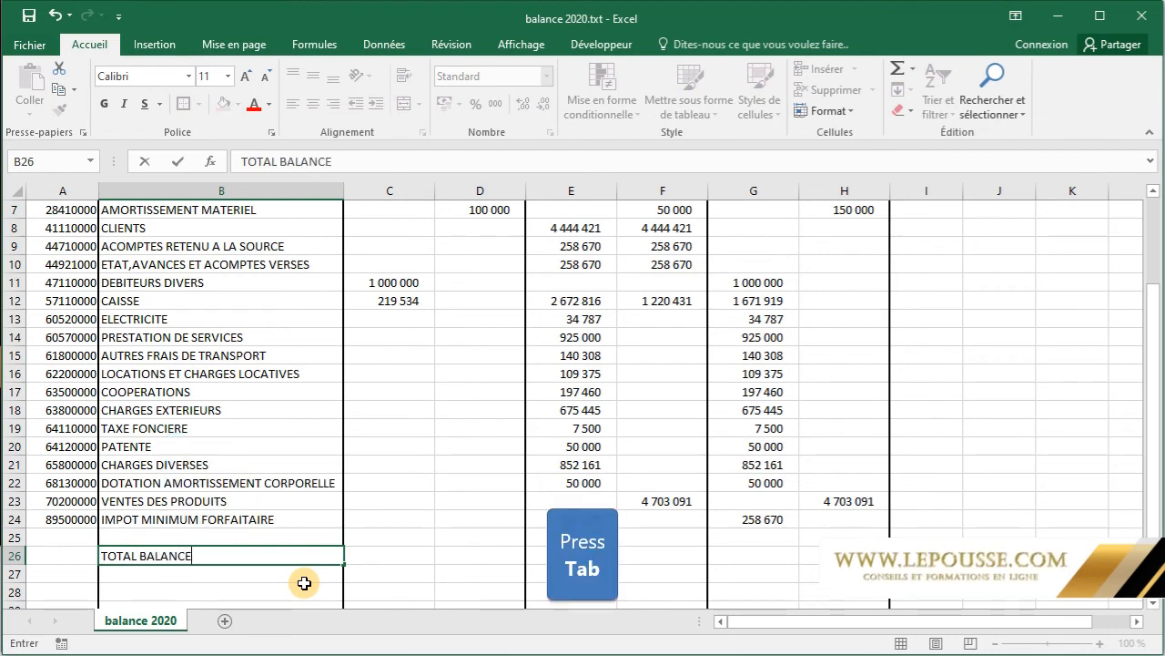
key("Tab")
- Total the opening debit column in cell C26 with an automatic sum over the range C3:C25
key("alt+equal")
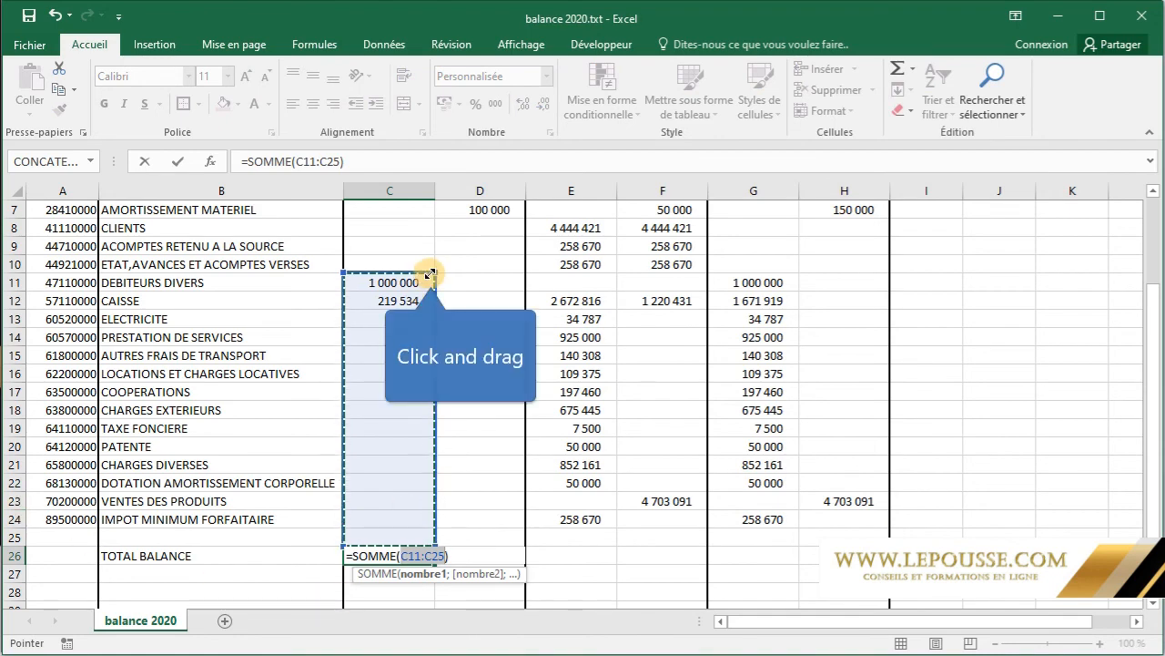
left_click_drag(433, 273, 429, 227)
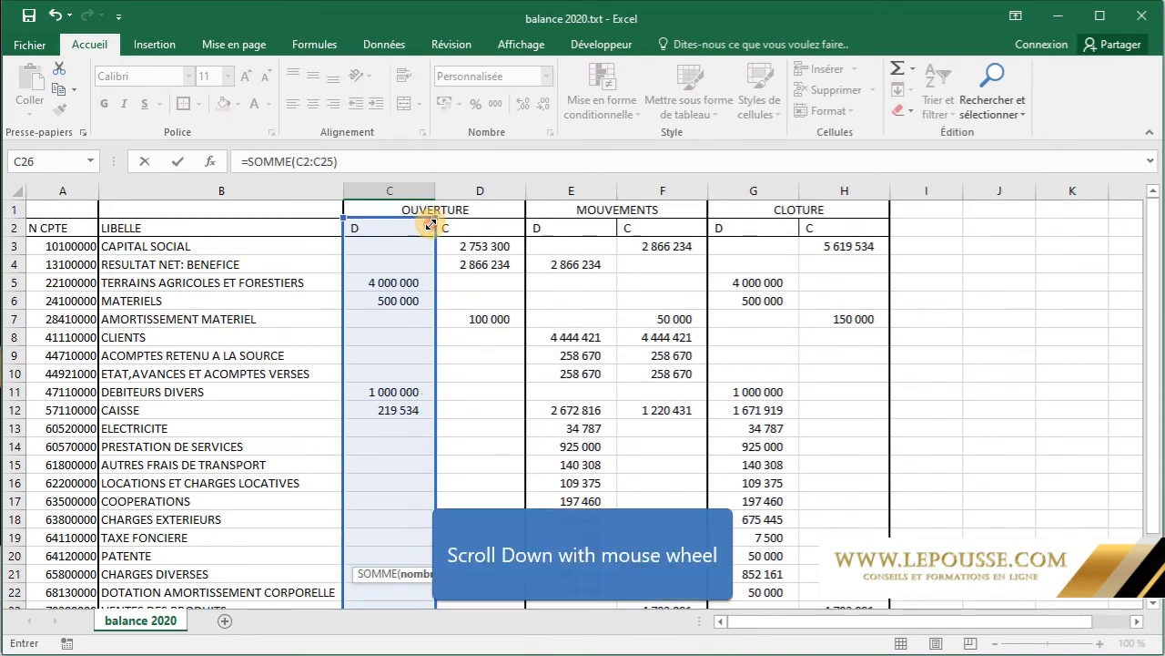
scroll(463, 506, "down", 2)
scroll(464, 506, "down", 1)
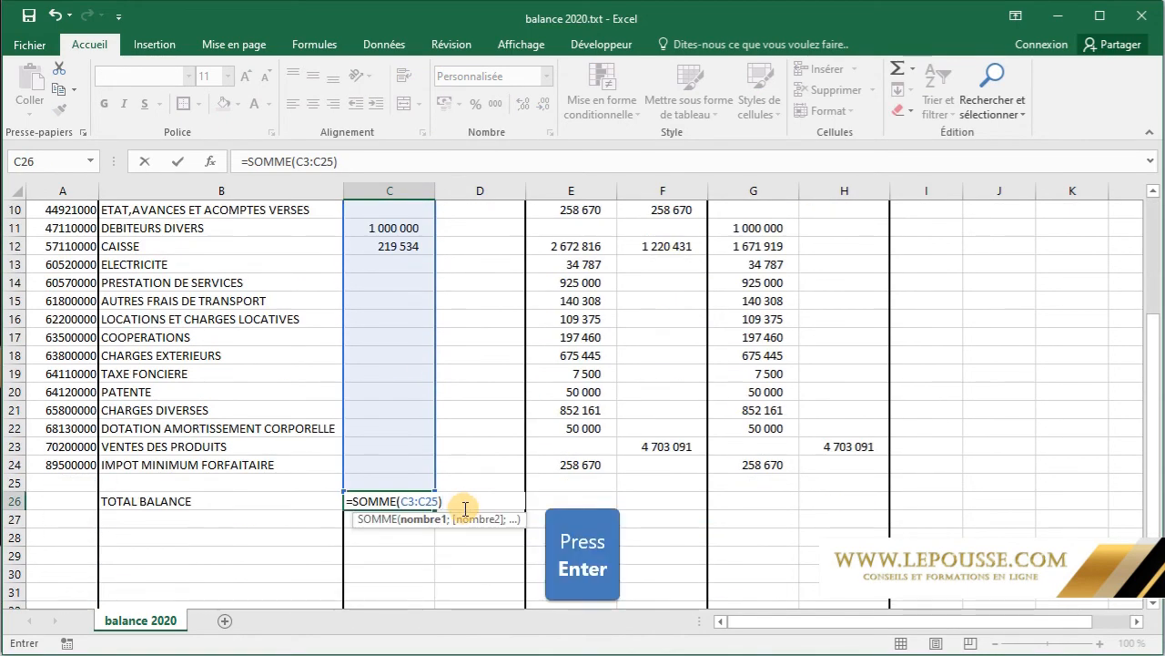
key("Return")
- Copy the total in C26 and paste only its formula across D26:H26, then clear the copy selection
left_click(434, 507)
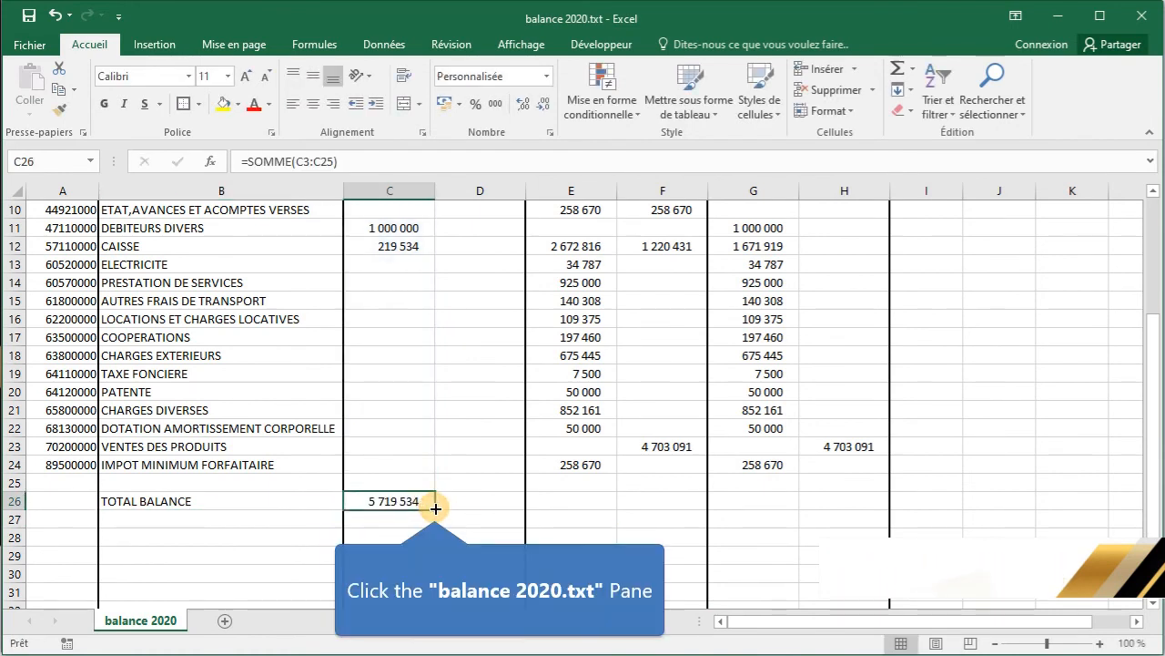
key("ctrl+c")
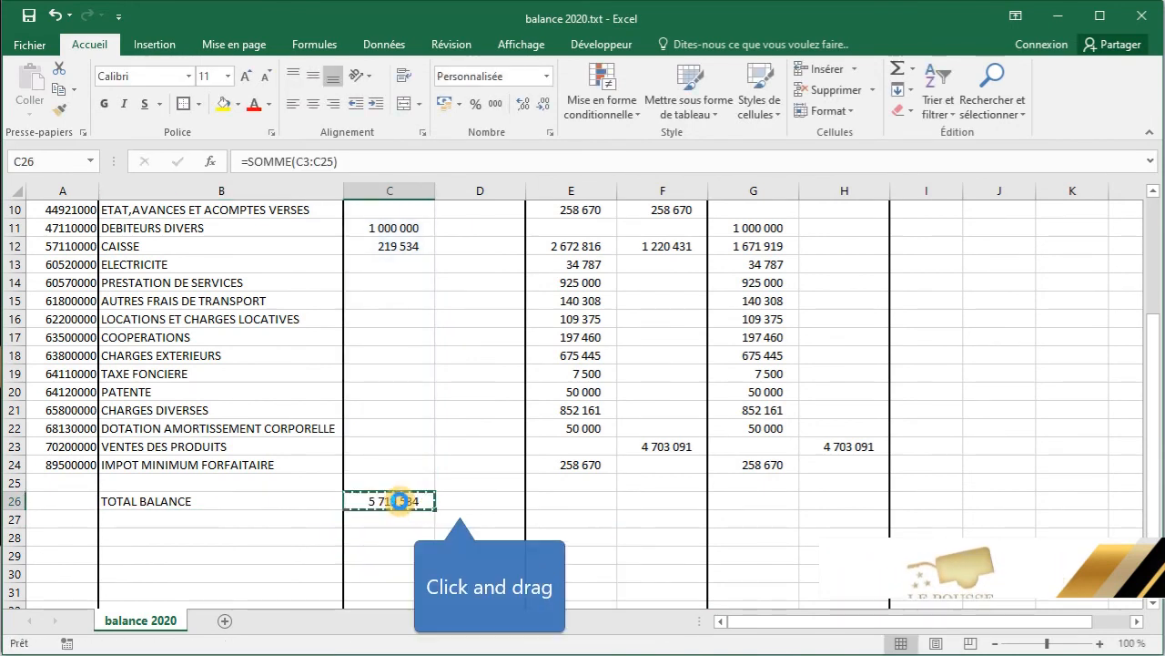
left_click_drag(458, 507, 816, 504)
right_click(816, 505)
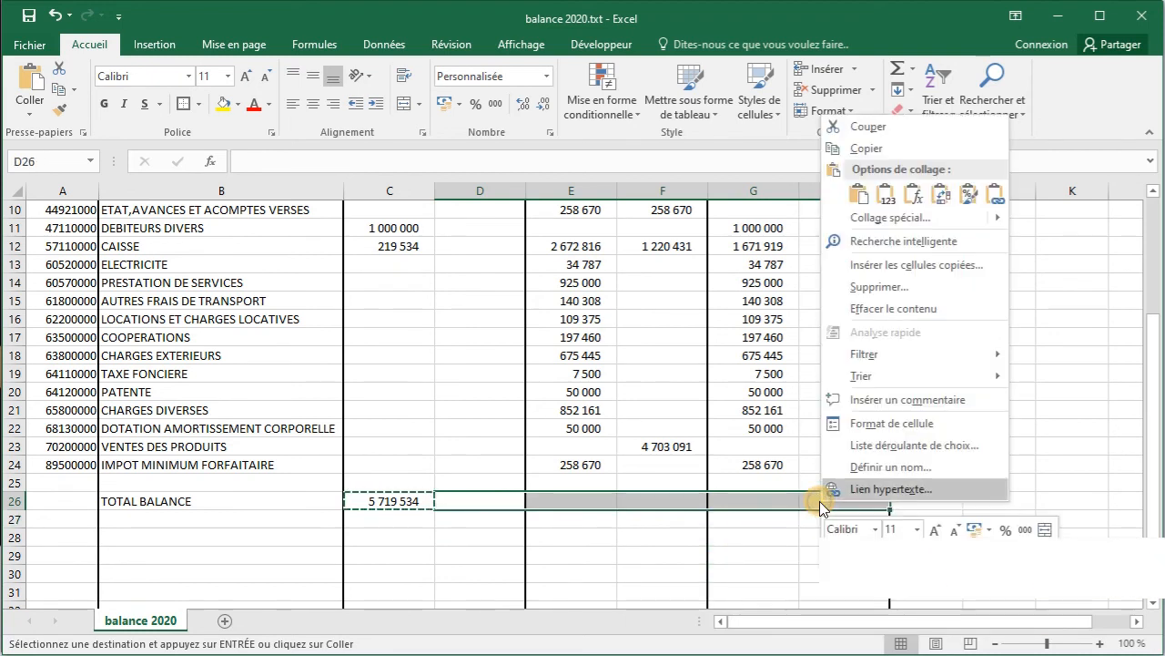
left_click(911, 197)
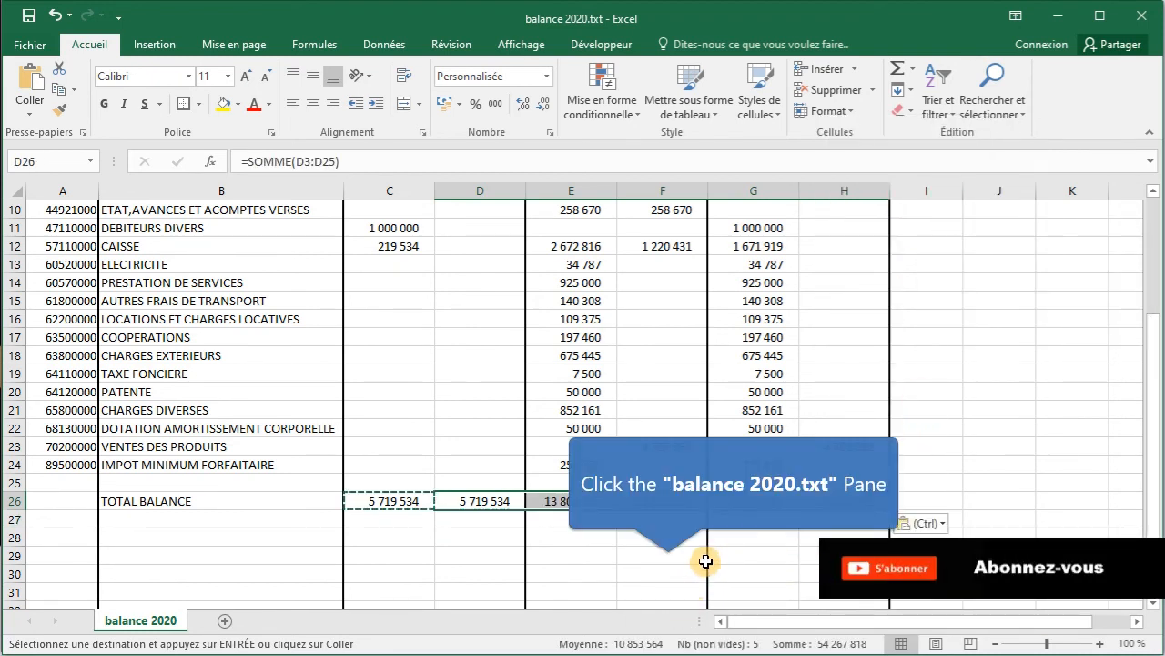
left_click(664, 569)
key("Escape")
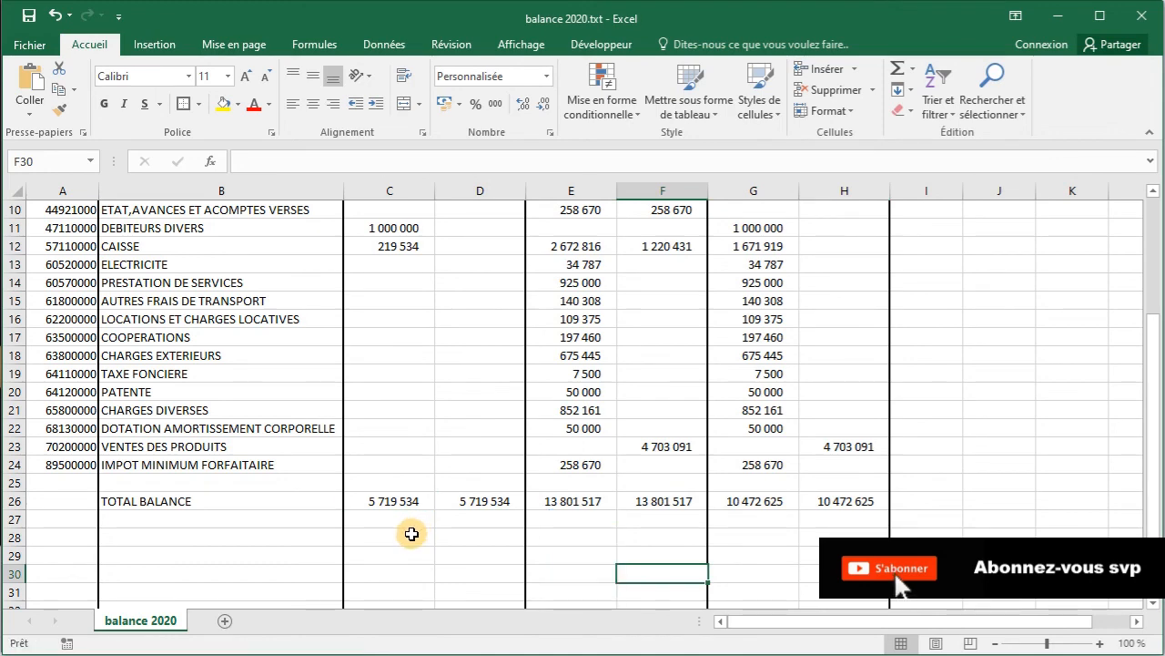
- Collapse the ribbon to show the whole table from the headings down to the TOTAL BALANCE row
scroll(420, 501, "up", 3)
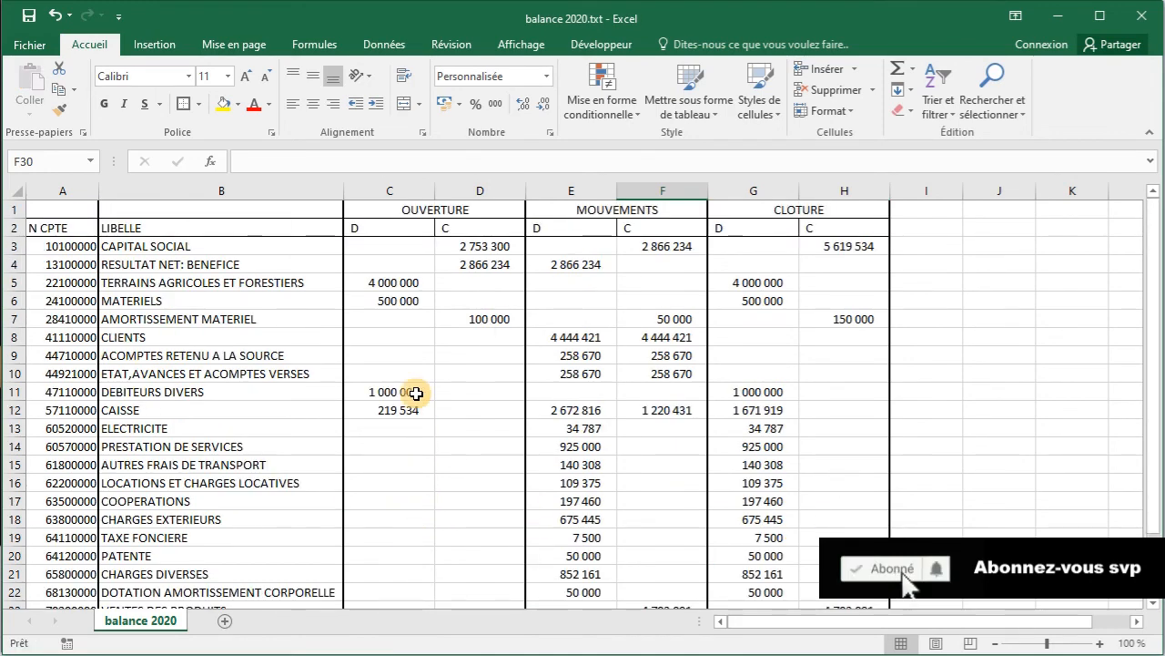
double_click(84, 46)
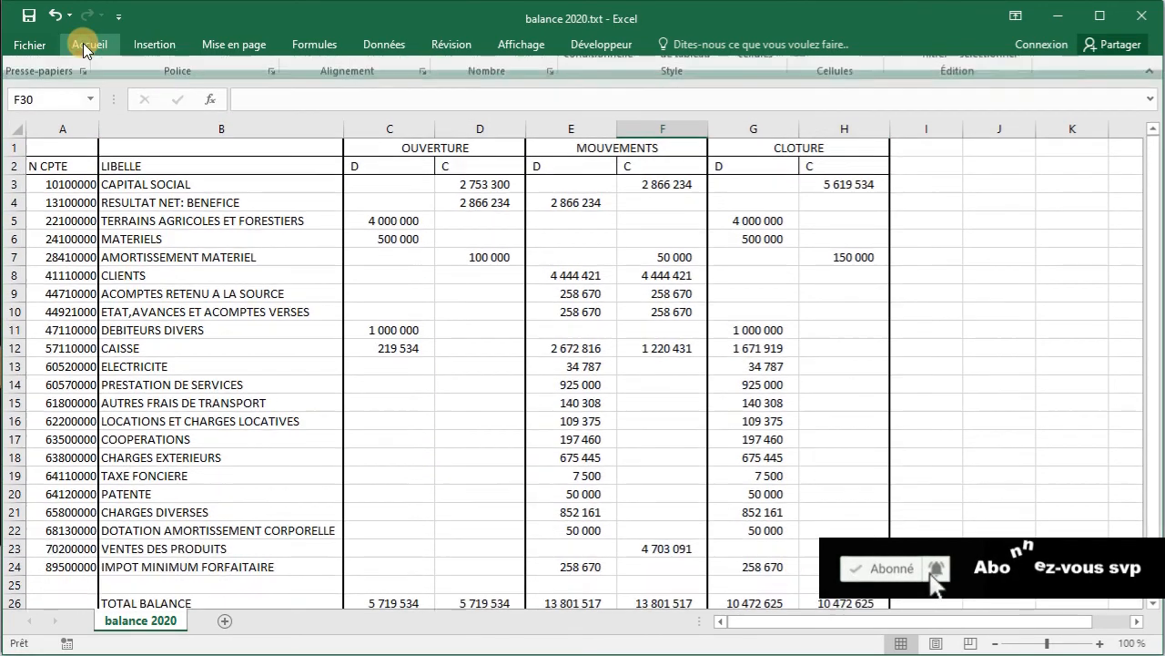